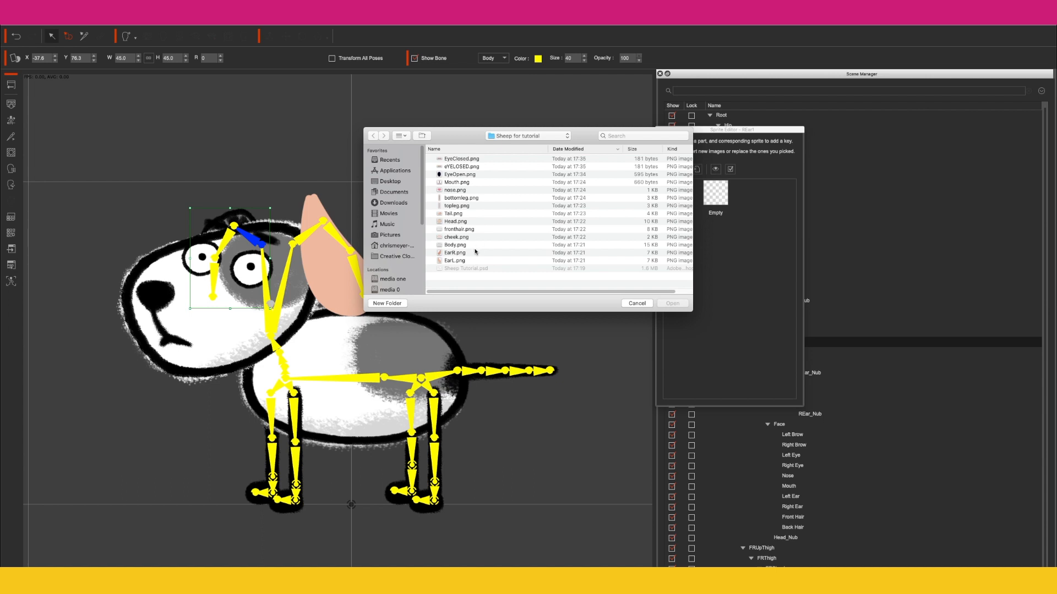
Step: Replace the right ear sprite with EarR.png and the hip sprite with Body.png
double_click(455, 254)
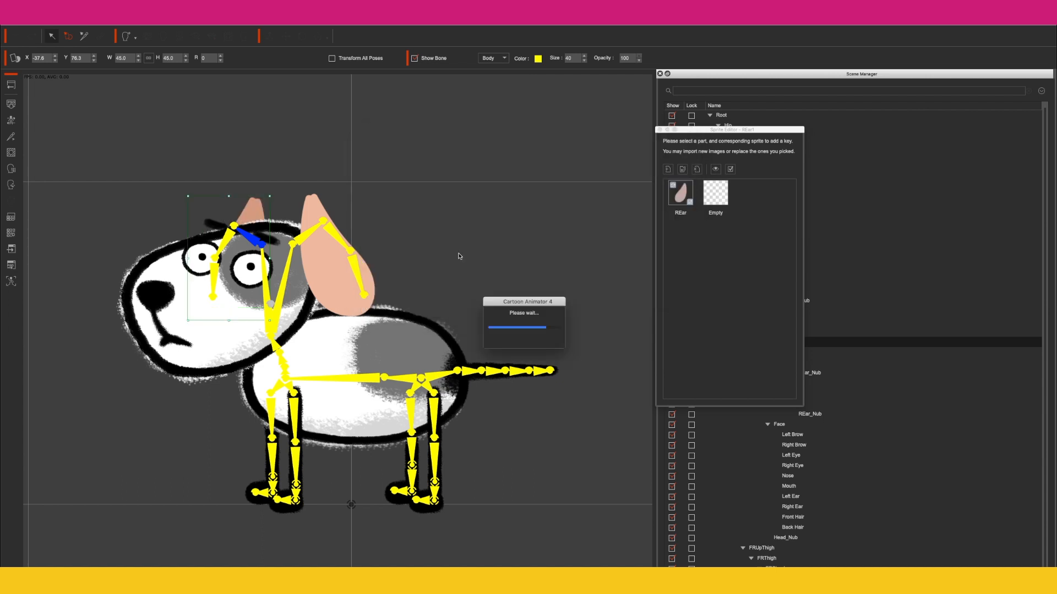
click(421, 379)
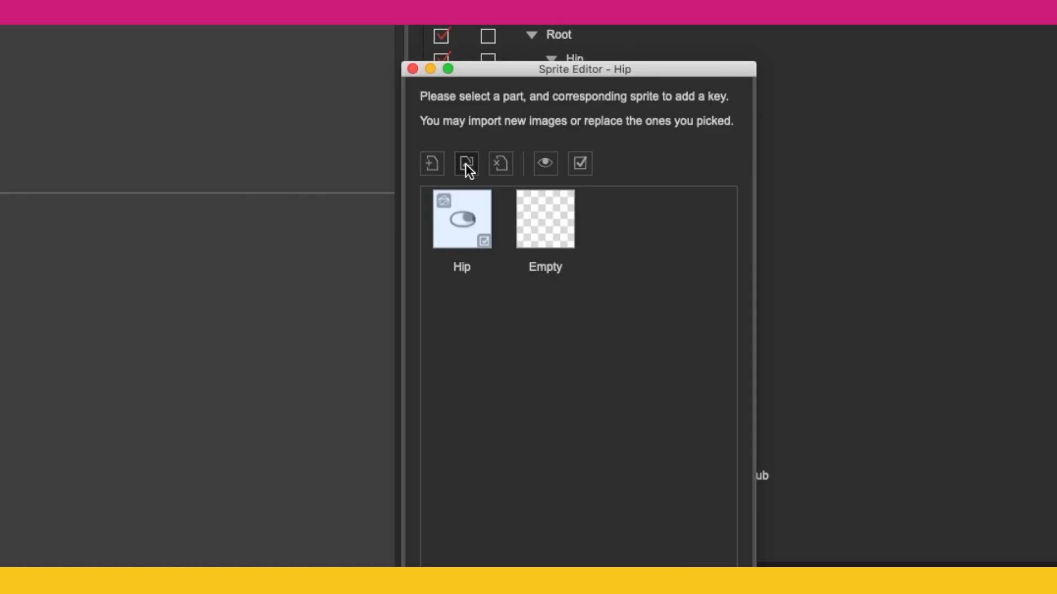
click(466, 164)
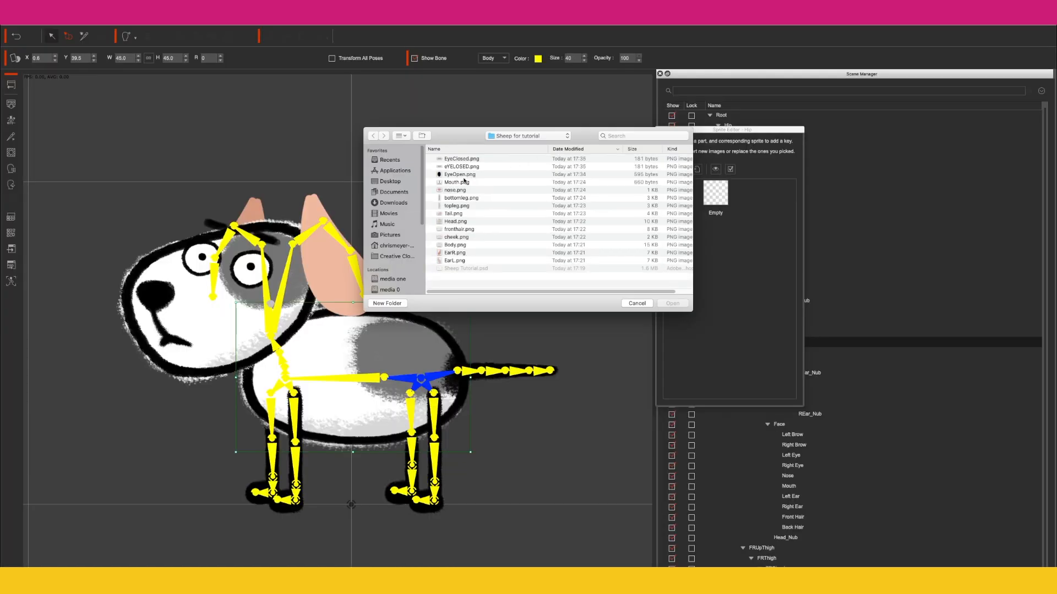
double_click(460, 245)
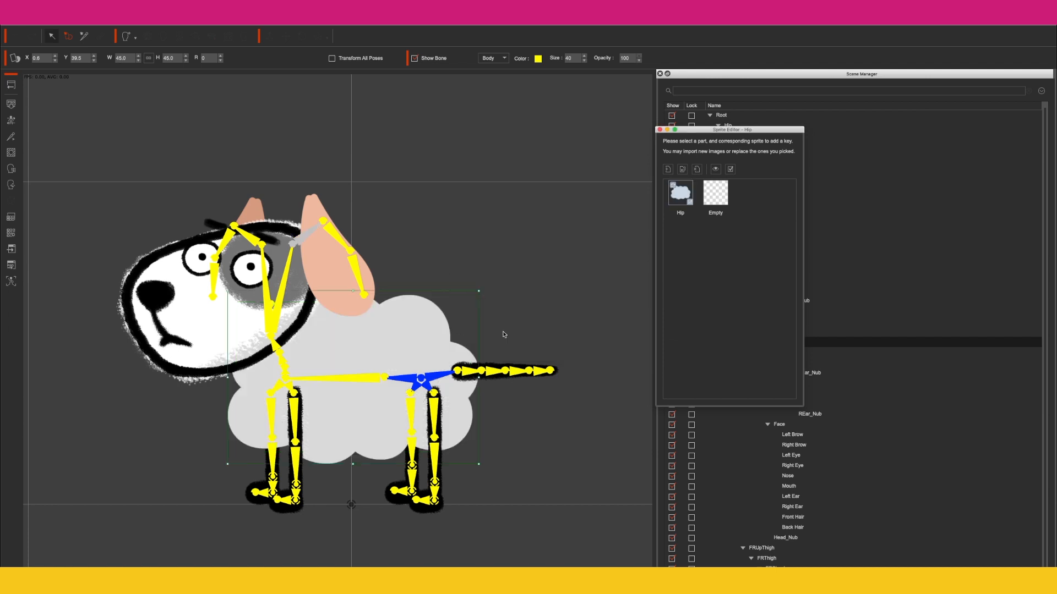
Step: Replace the first tail segment's sprite with Tail.png
click(466, 371)
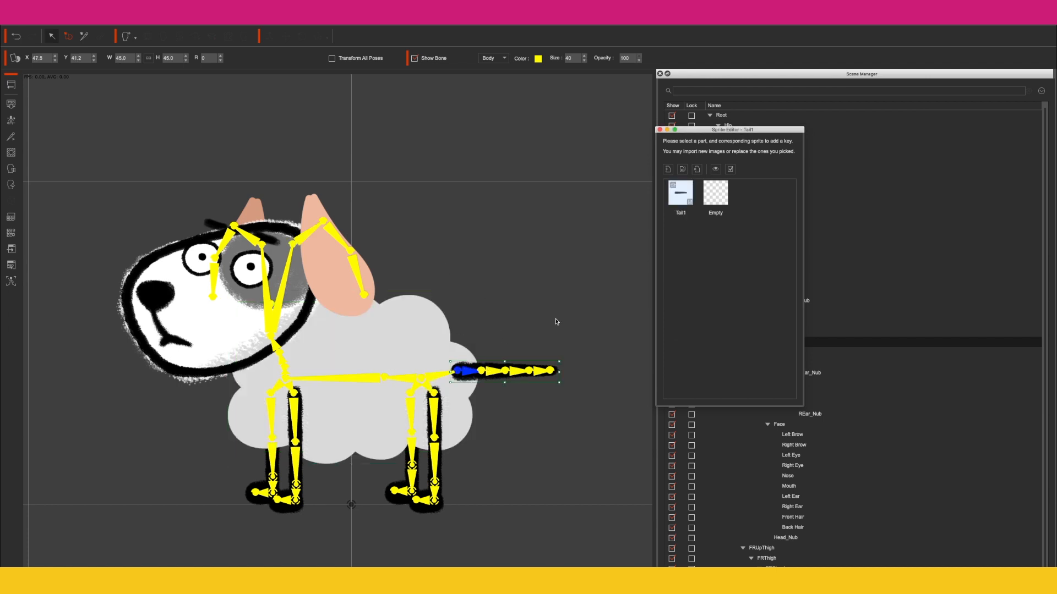
click(683, 170)
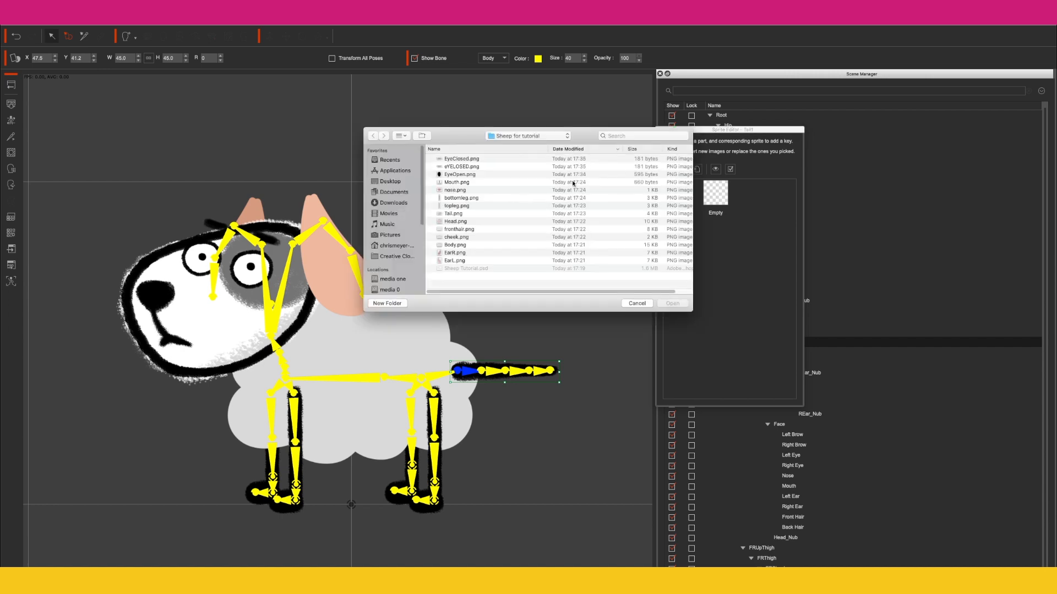
double_click(454, 214)
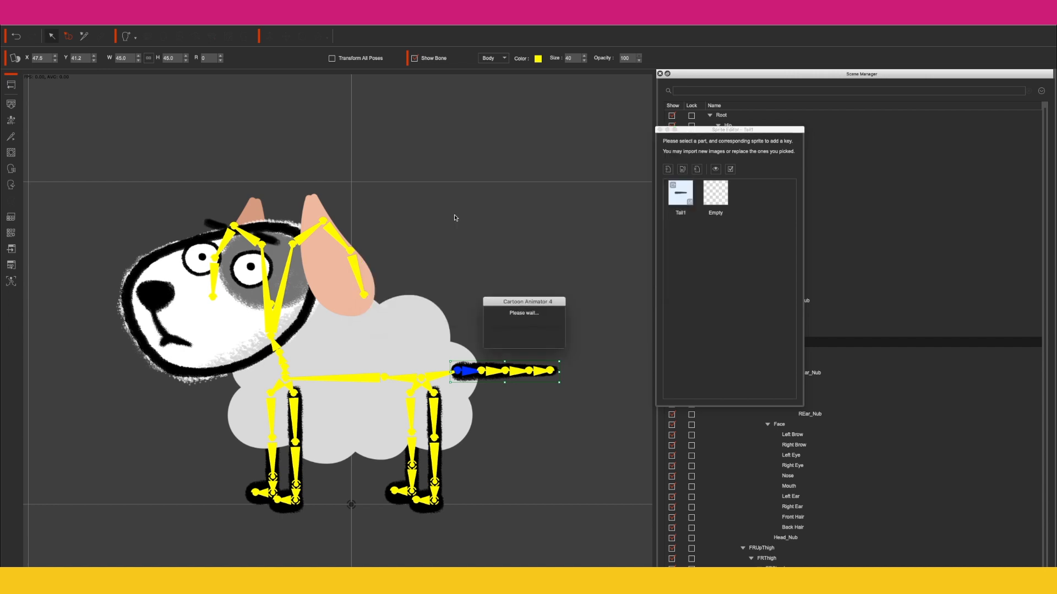
Step: Replace the back left upper thigh sprite with topleg.png and the back right one with bottomleg.png
click(439, 426)
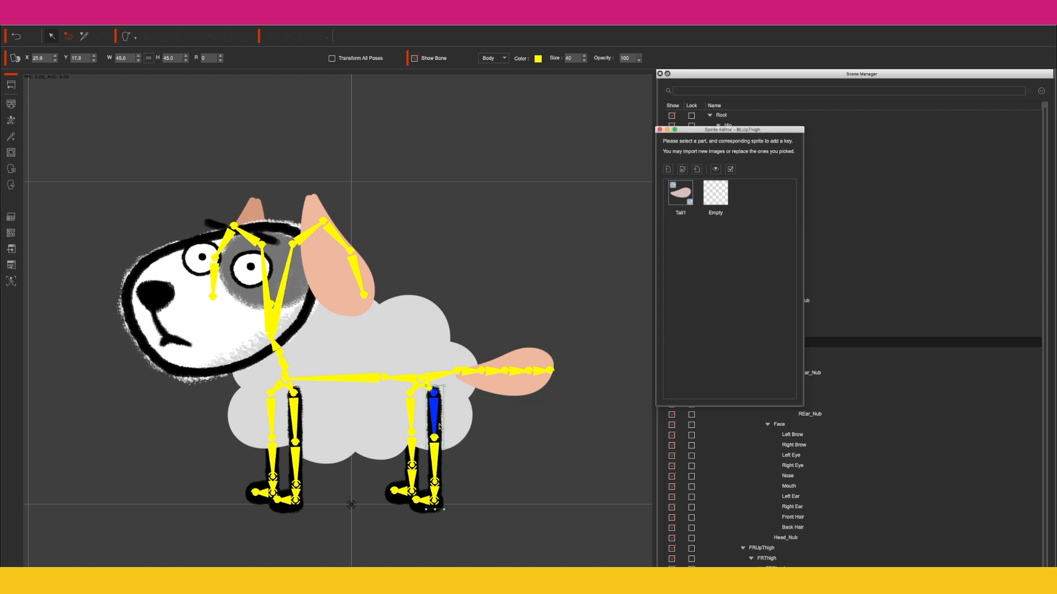
click(683, 172)
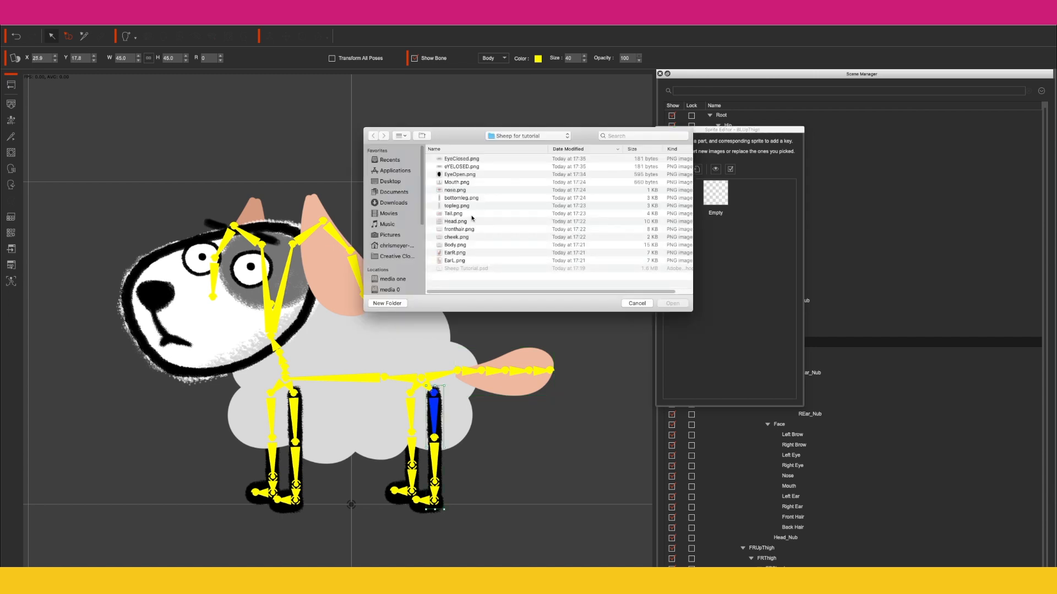
double_click(465, 207)
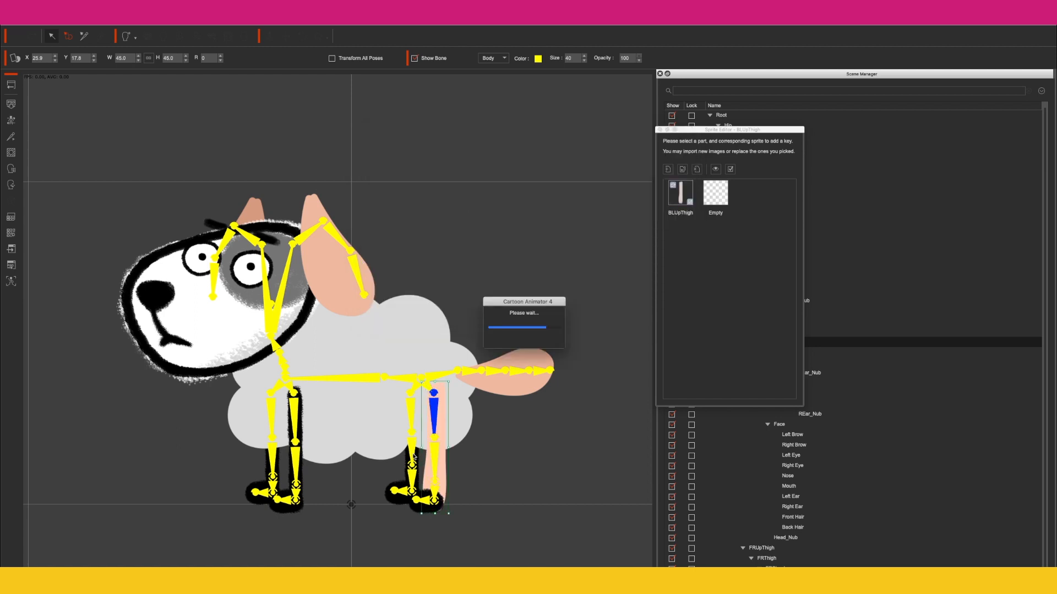
click(410, 416)
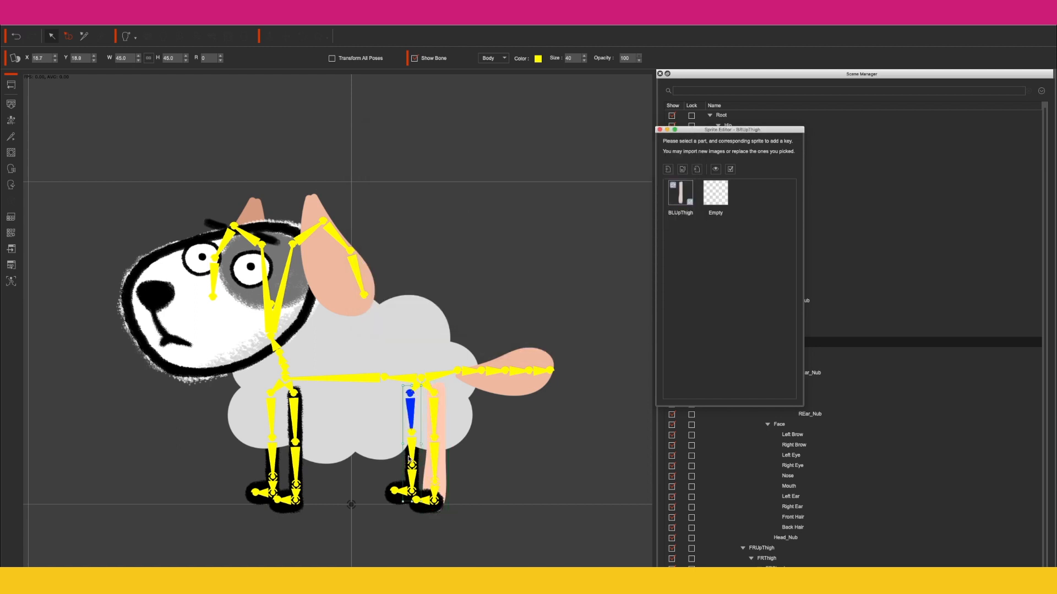
click(684, 170)
double_click(471, 198)
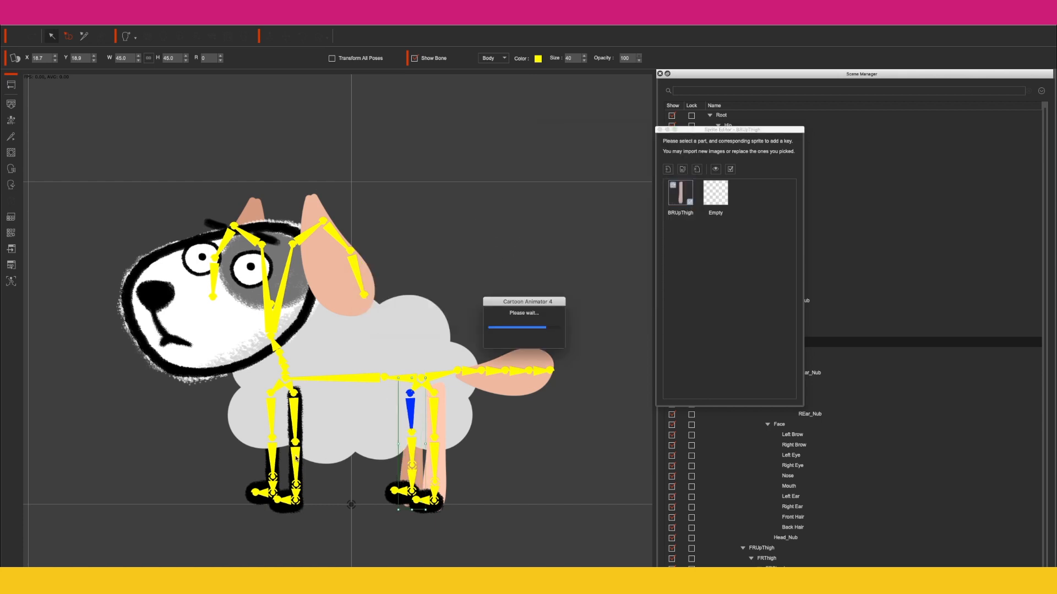
Step: Replace the front left upper thigh sprite with topleg.png and the front right one with bottomleg.png
click(302, 475)
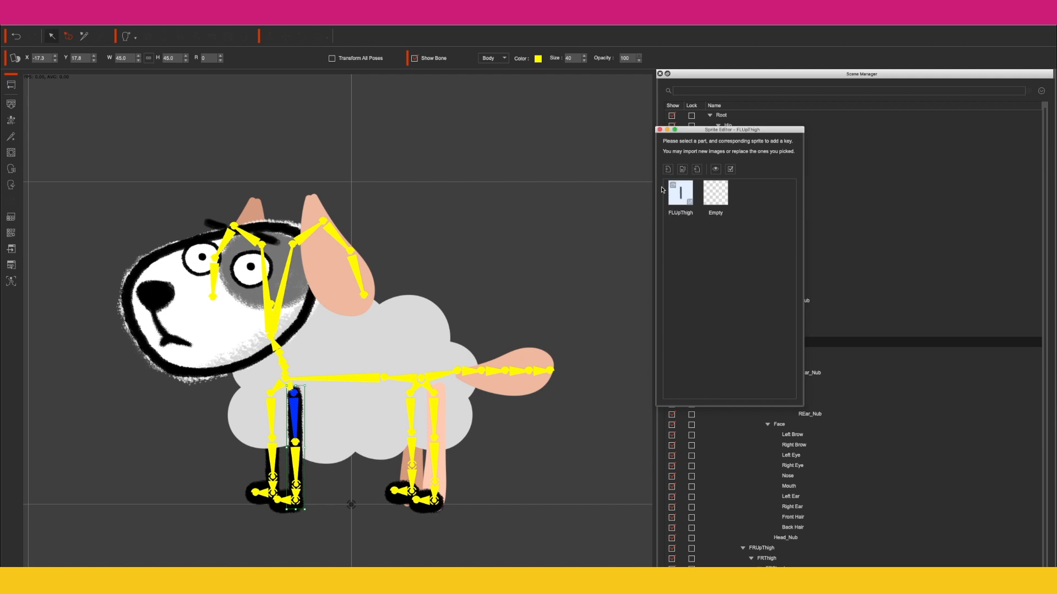
click(683, 170)
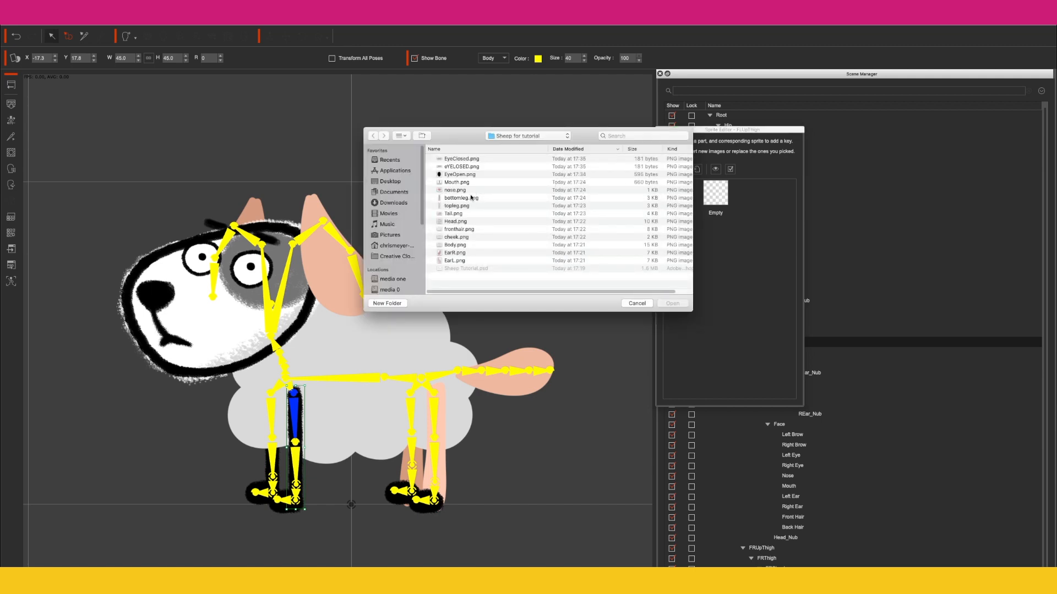
double_click(457, 206)
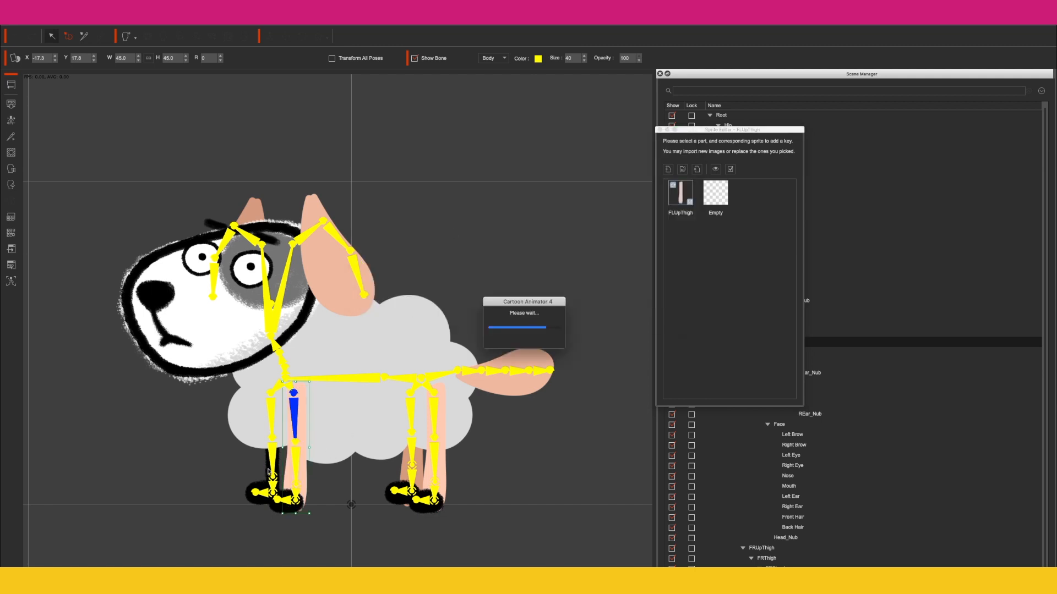
click(269, 473)
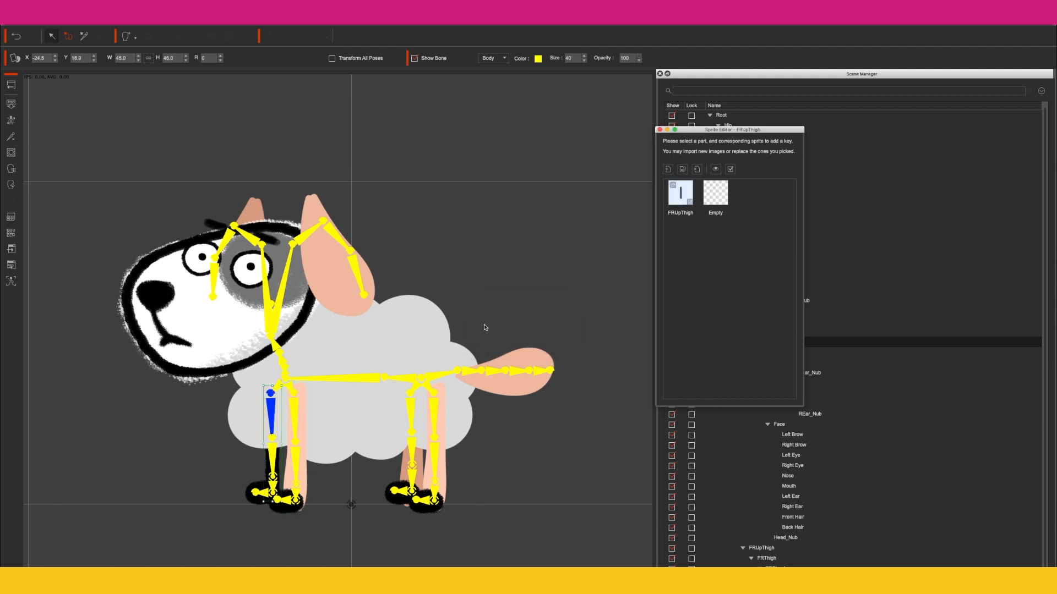
click(683, 171)
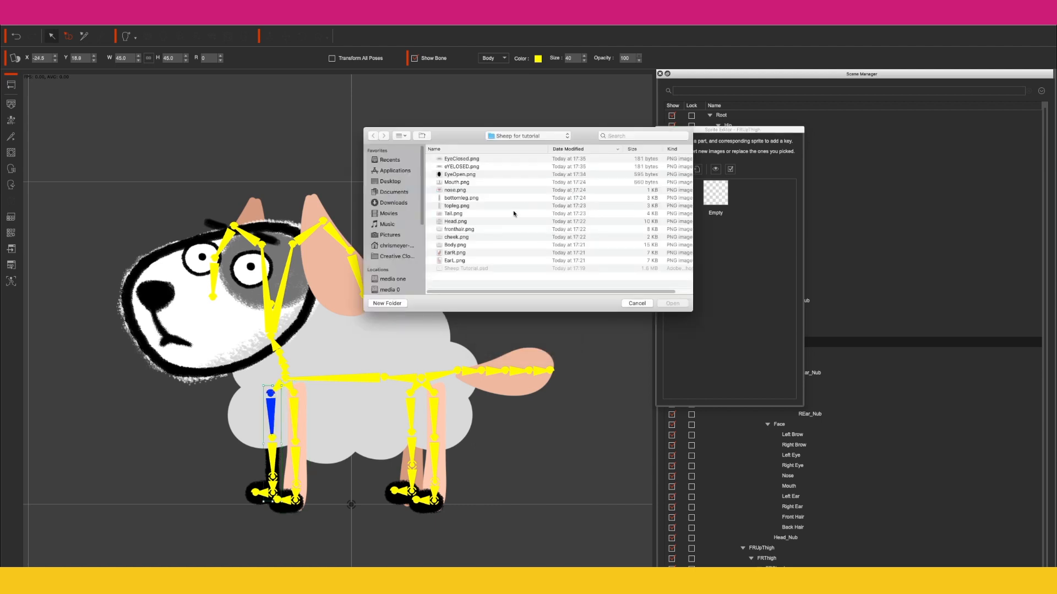
double_click(474, 198)
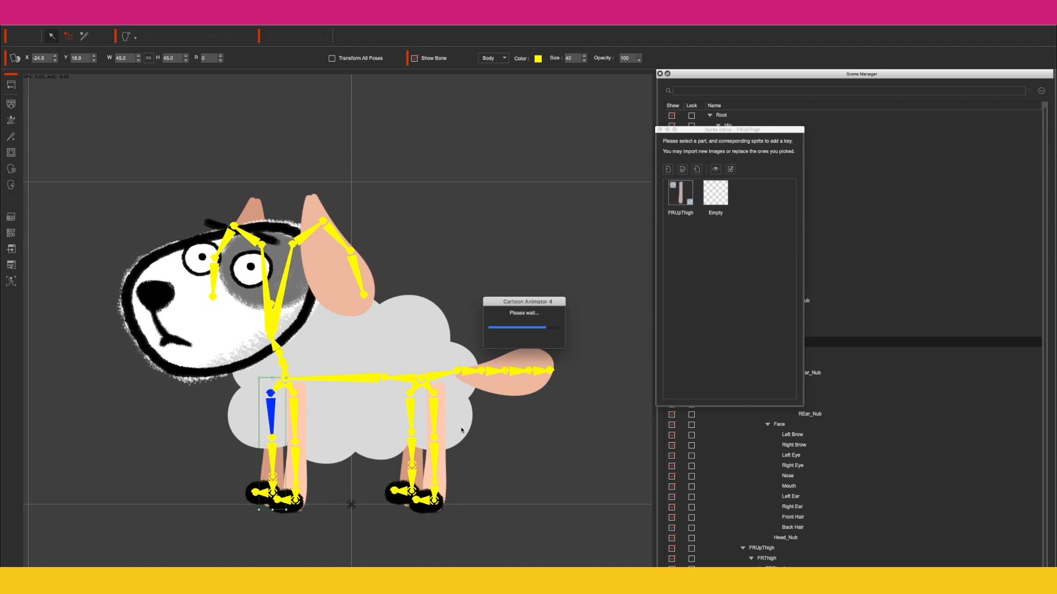
Step: Hide the dog's four feet by assigning the Empty sprite to each foot
click(425, 508)
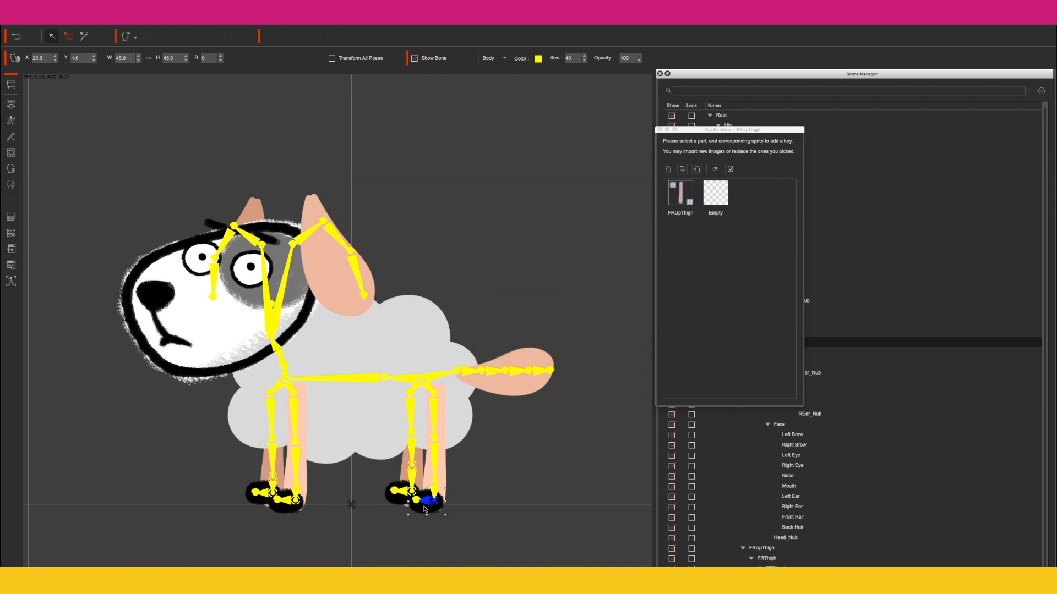
click(715, 194)
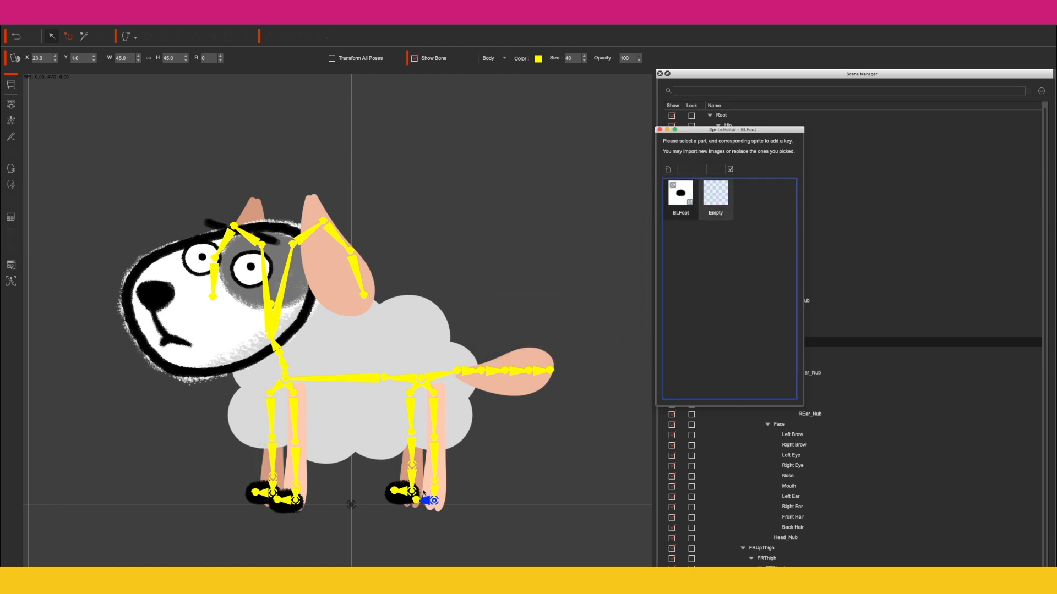
click(403, 498)
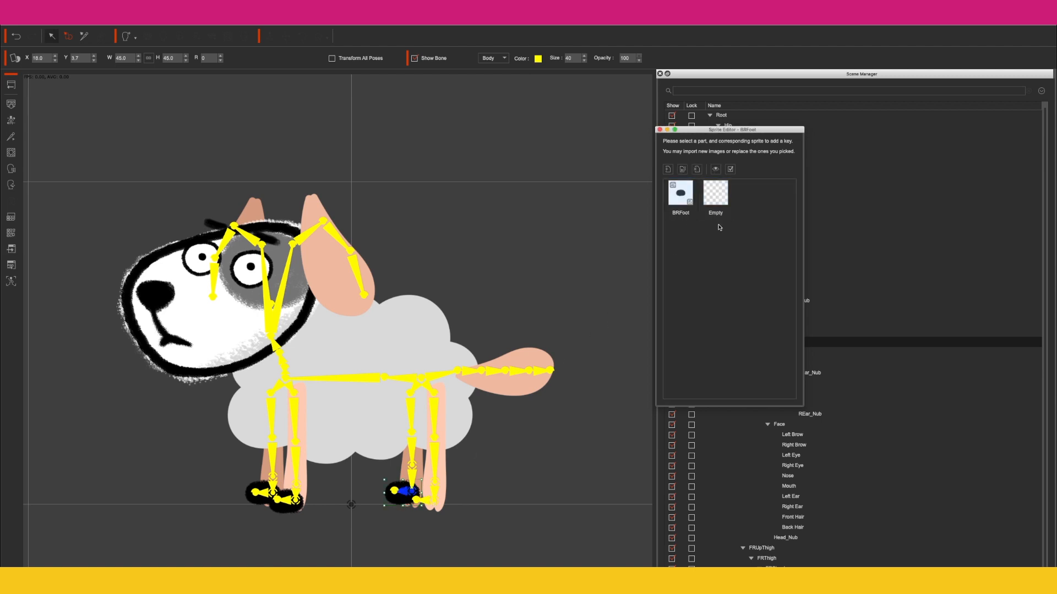
click(287, 514)
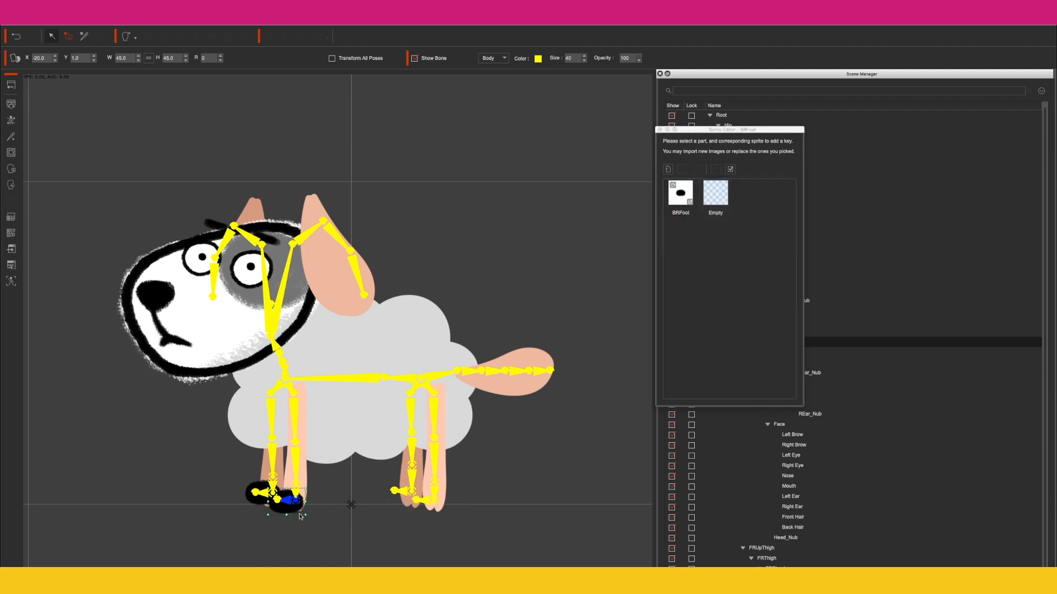
click(716, 195)
click(257, 503)
click(716, 194)
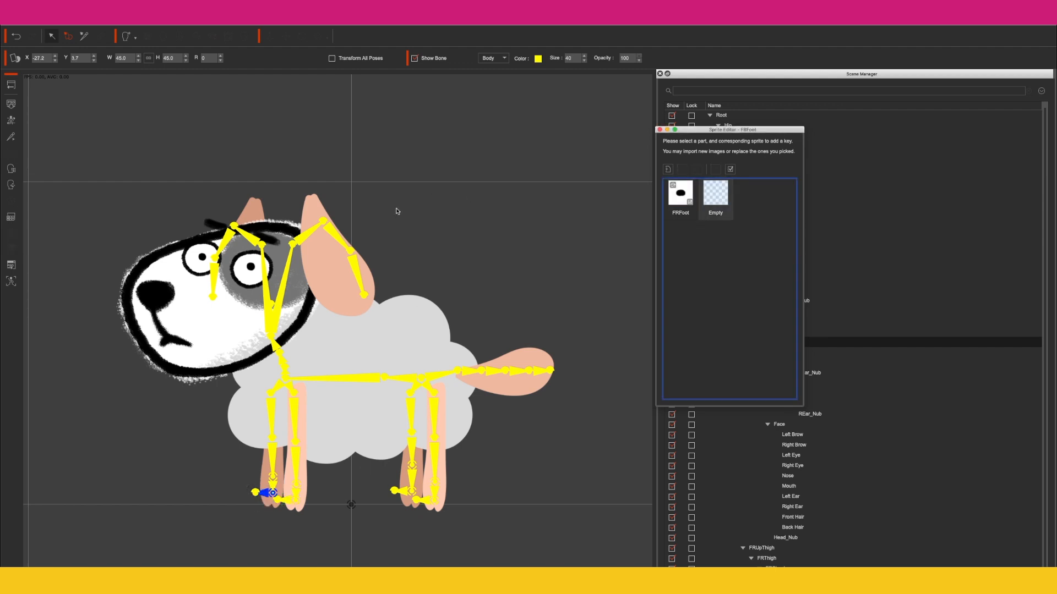
Step: Replace the face's Head sprite with Head.png
click(248, 342)
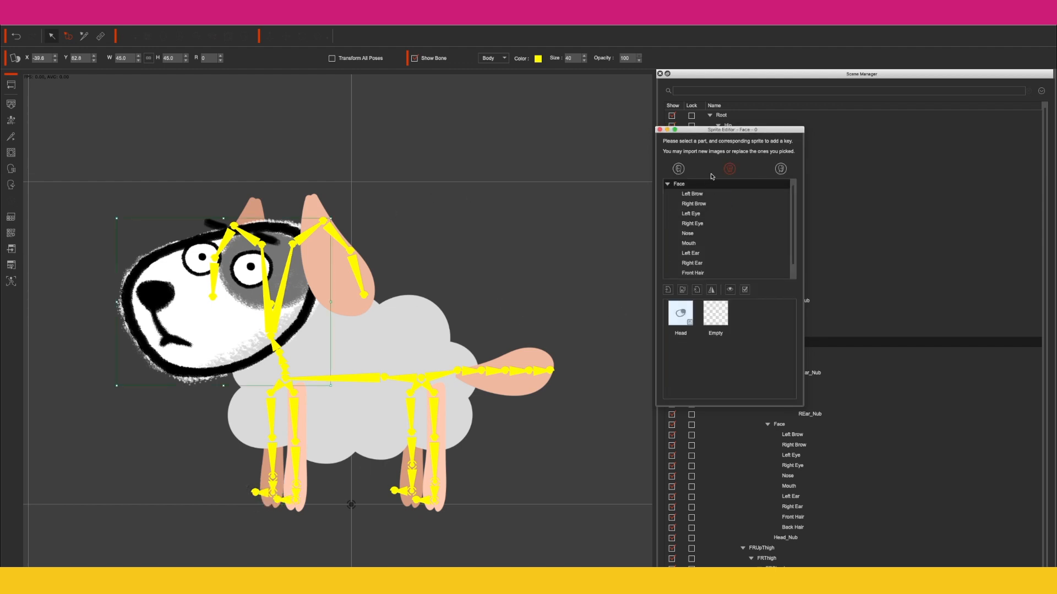
click(681, 312)
click(683, 289)
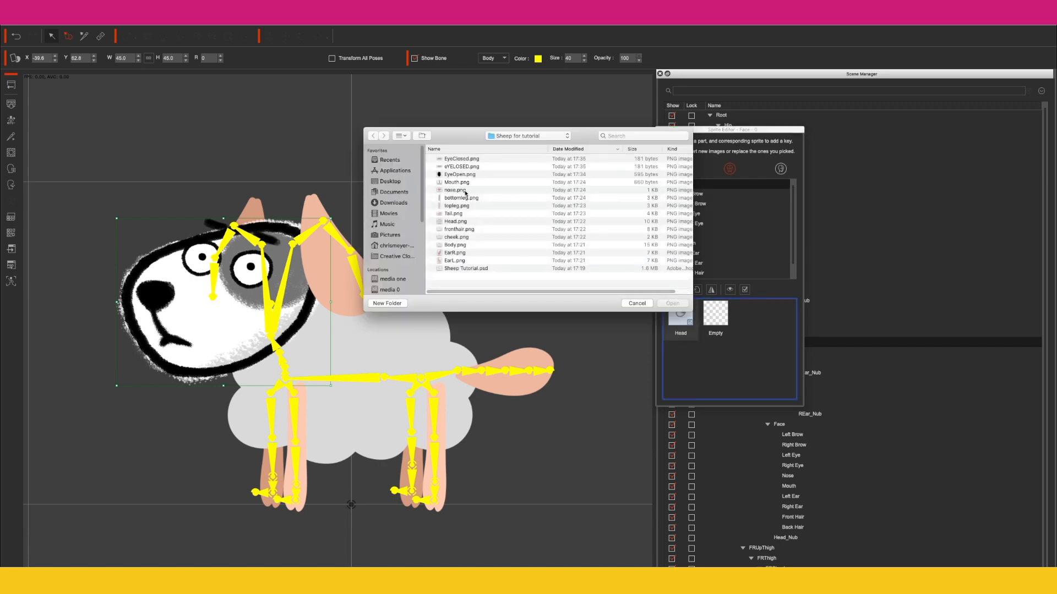
double_click(460, 222)
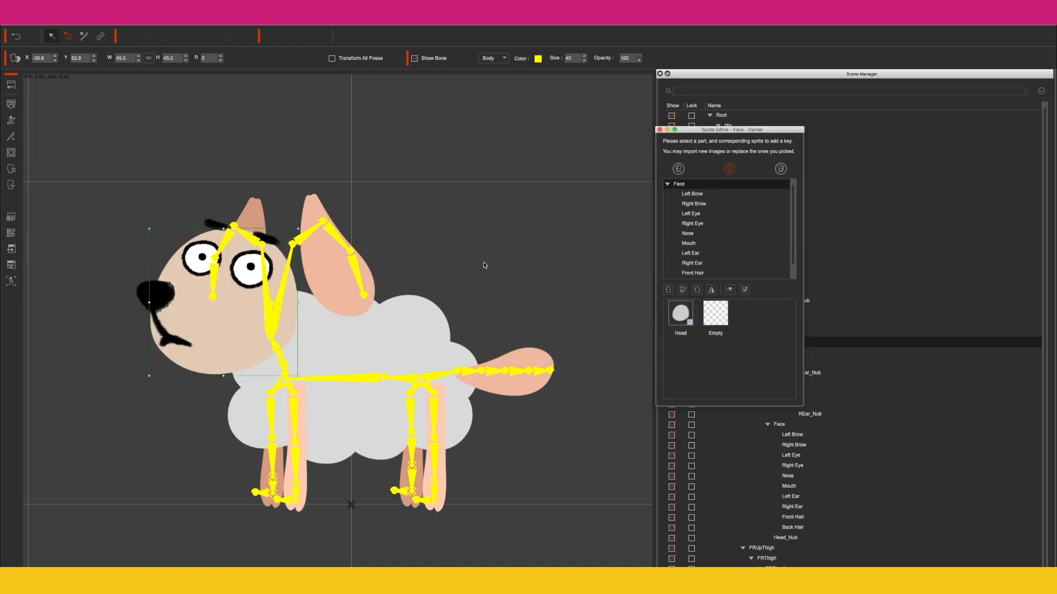
Step: Replace the nose's Normal sprite with nose.png
click(162, 297)
click(680, 311)
double_click(681, 311)
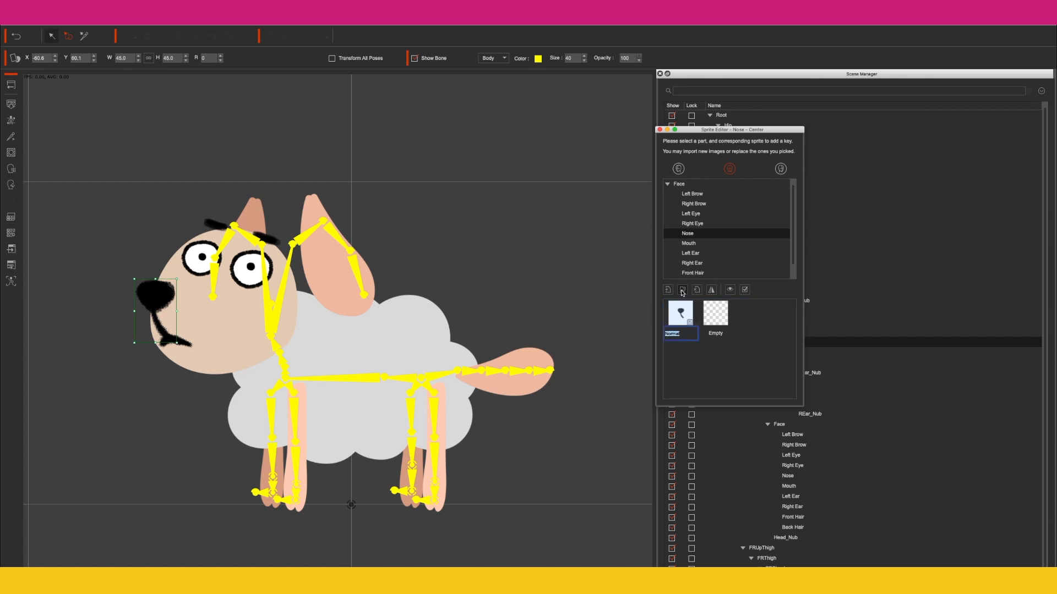
double_click(454, 191)
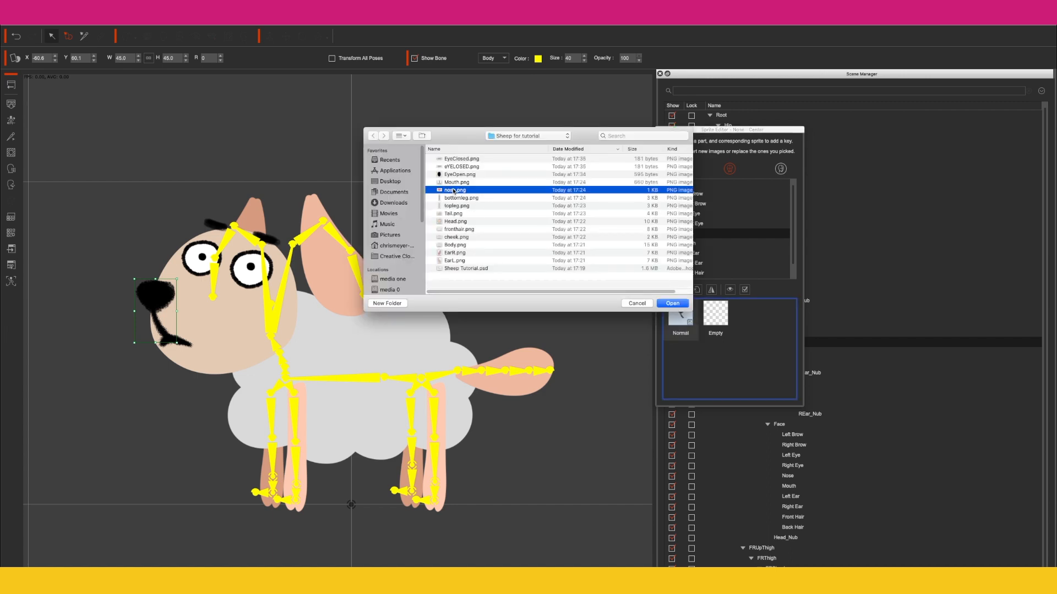
Step: Replace the mouth's Normal sprite with Mouth.png
click(176, 343)
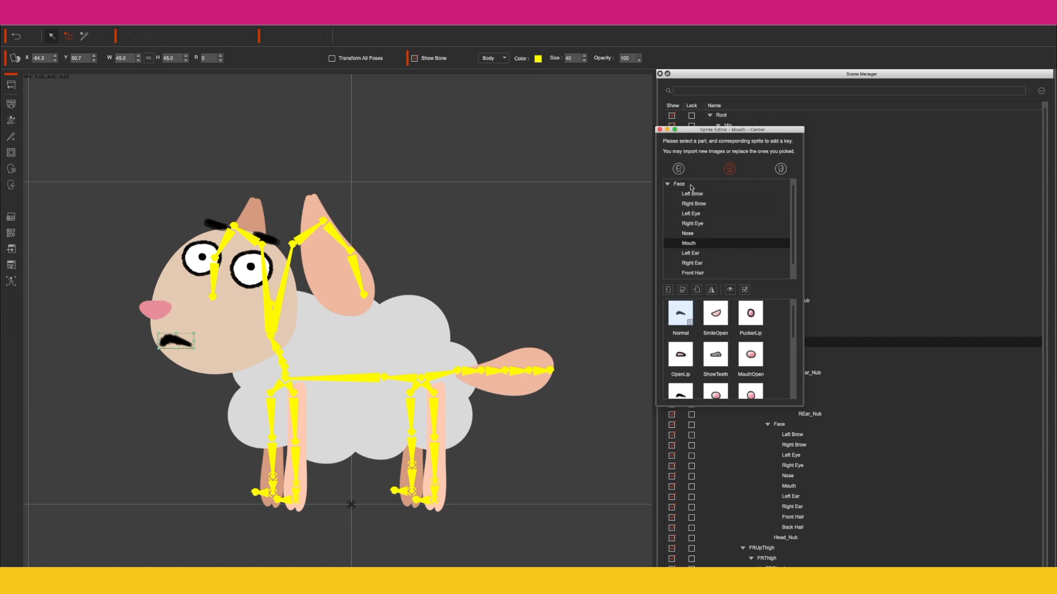
click(683, 312)
click(682, 291)
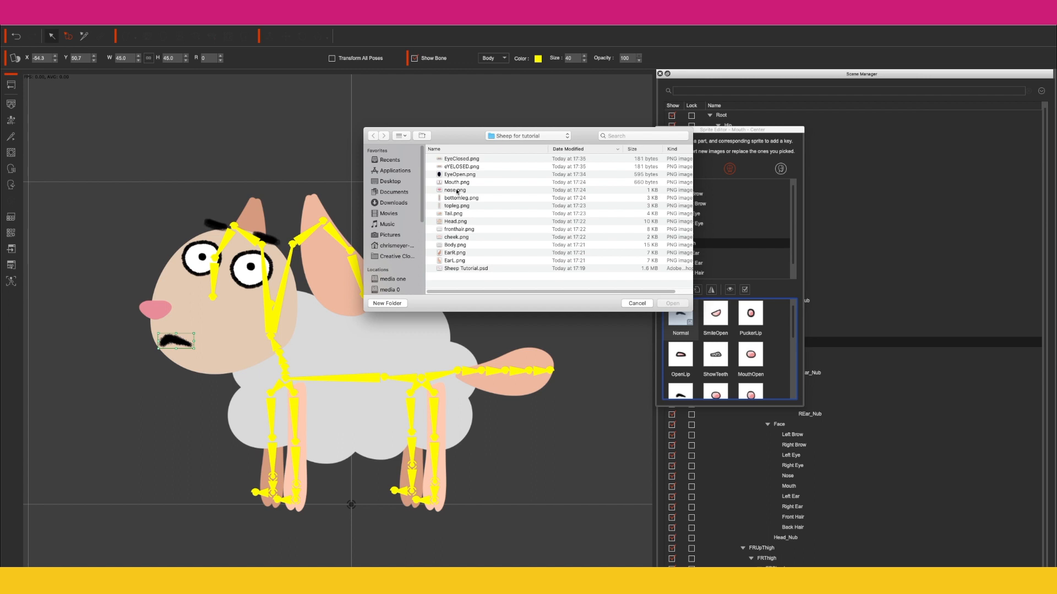
click(457, 184)
double_click(457, 184)
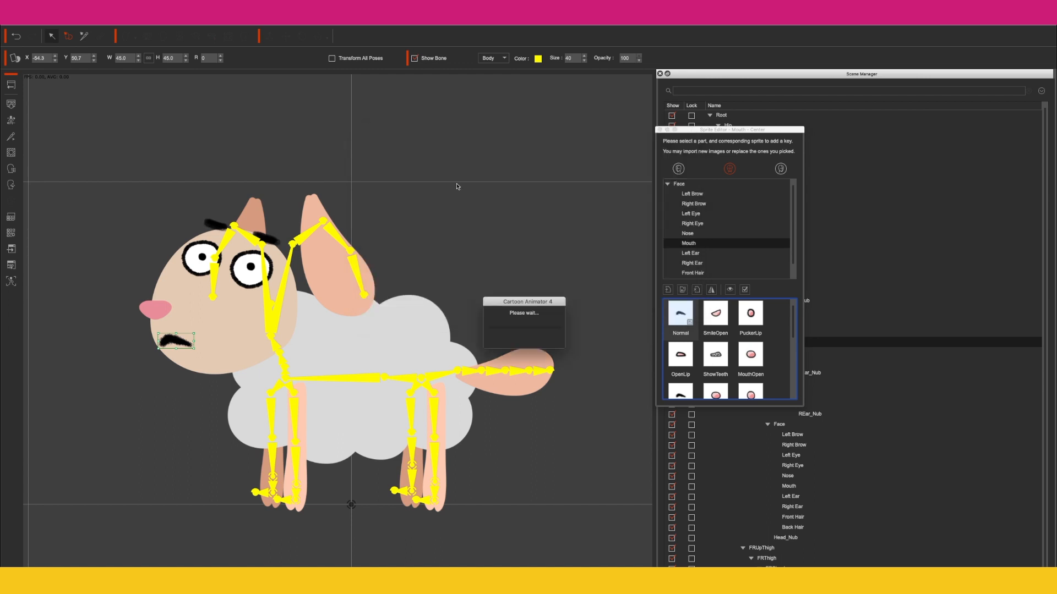
Step: Replace the left eye's Normal sprite with EyeOpen.png
click(254, 275)
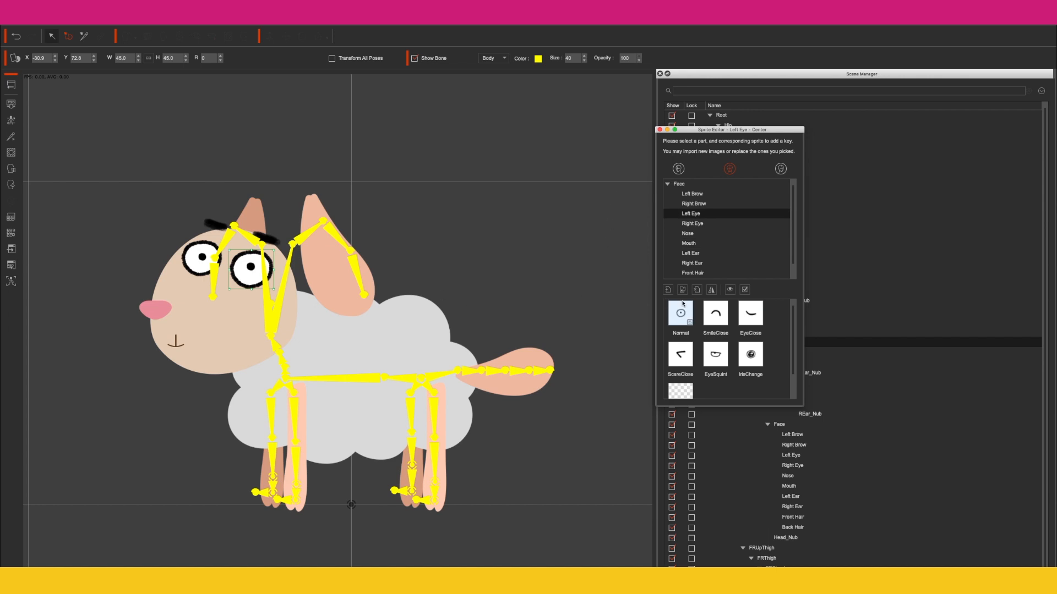
click(682, 290)
double_click(464, 175)
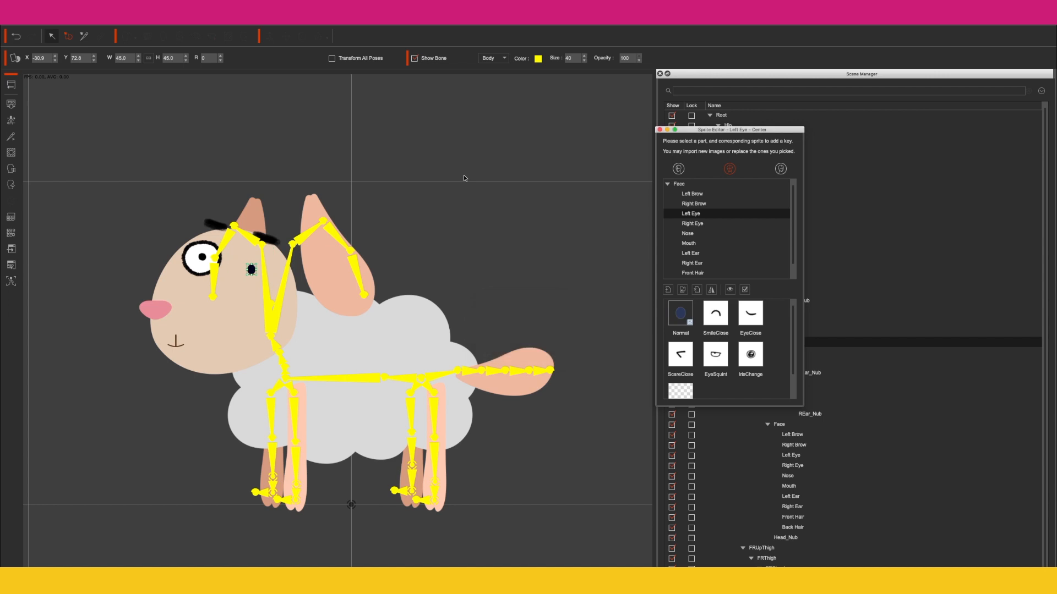
Step: Replace the left eye's SmileClose and EyeClose sprites with EyeClosed.png
click(719, 315)
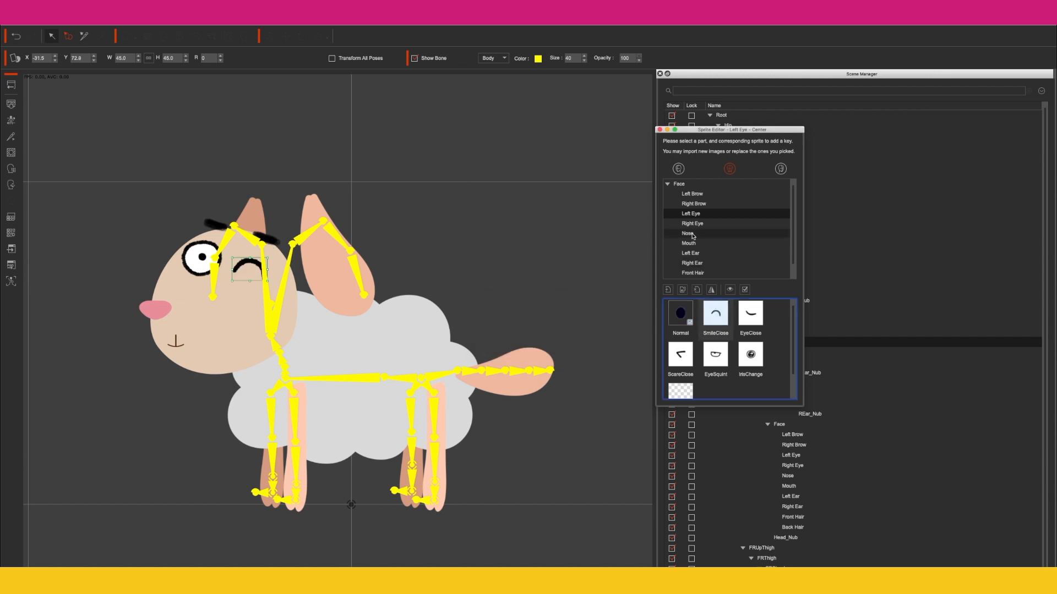
click(684, 292)
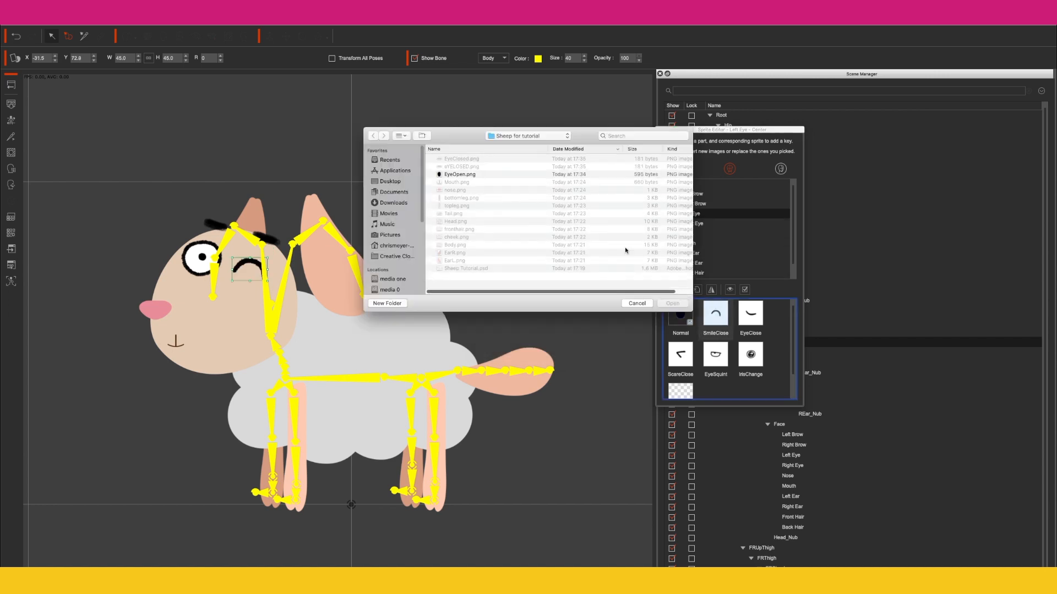
double_click(462, 160)
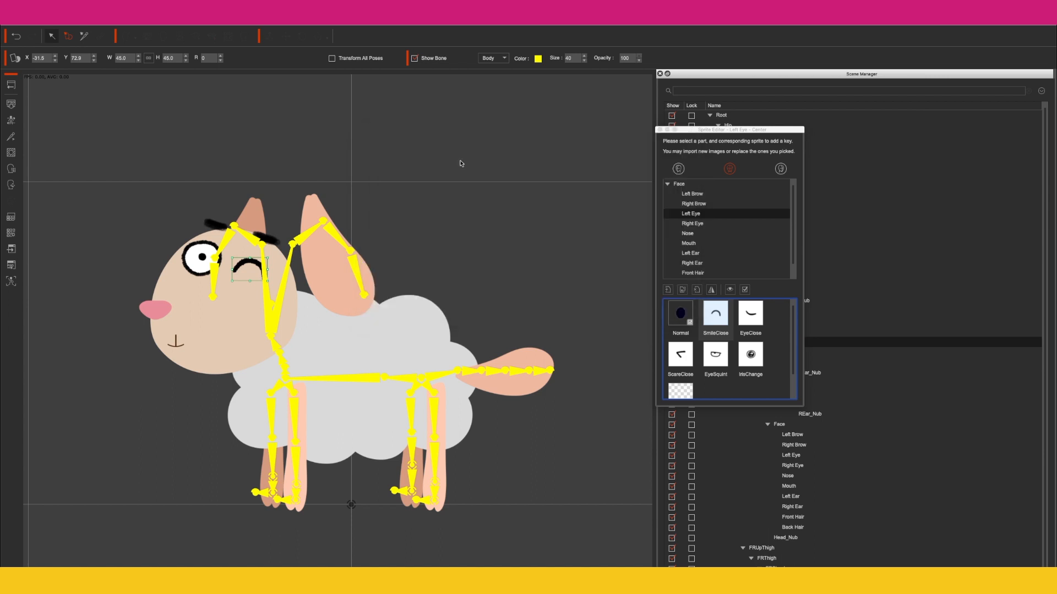
click(750, 315)
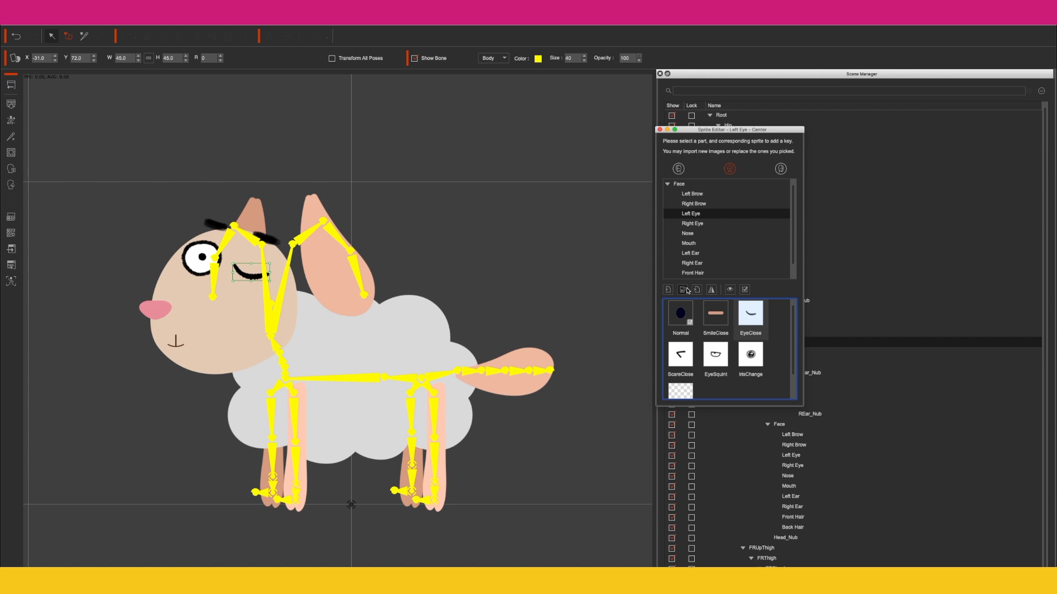
click(687, 290)
double_click(462, 160)
Step: Replace the left eye's ScareClose and EyeSquint sprites with EyeClosed.png
click(679, 355)
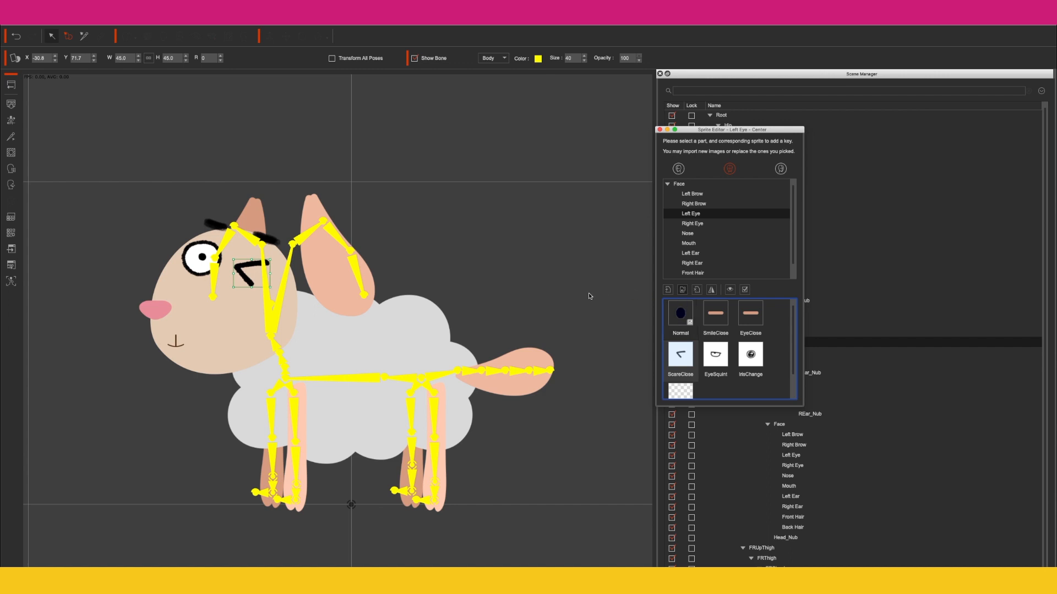
double_click(462, 160)
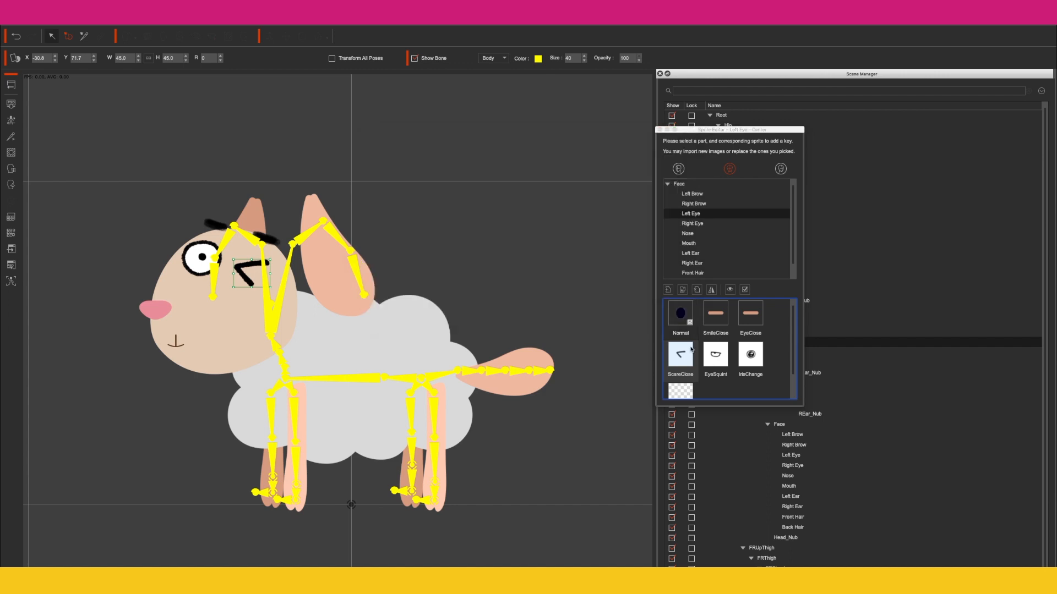
click(713, 360)
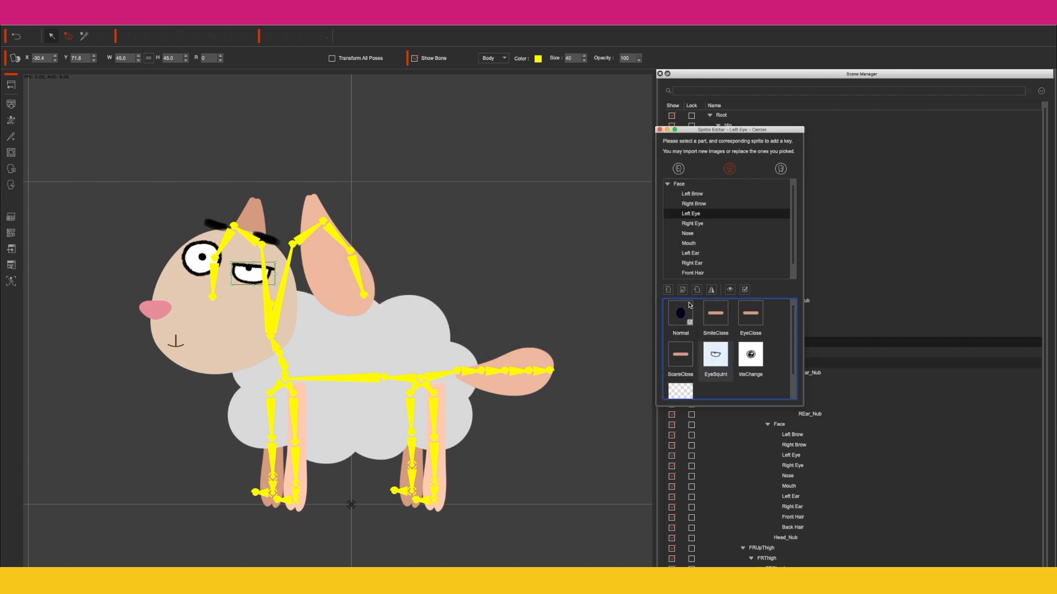
click(666, 294)
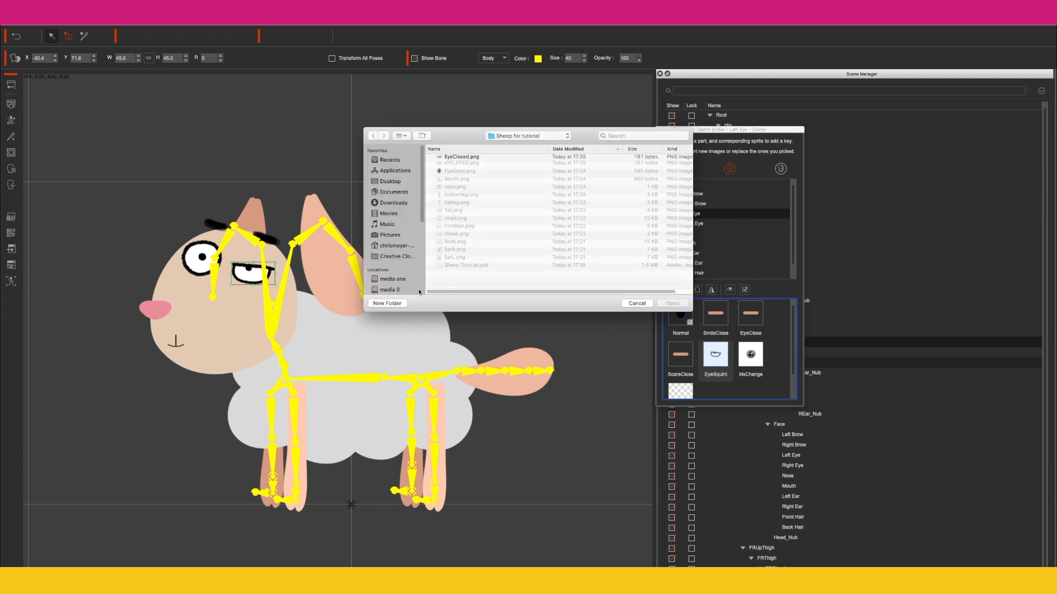
double_click(465, 160)
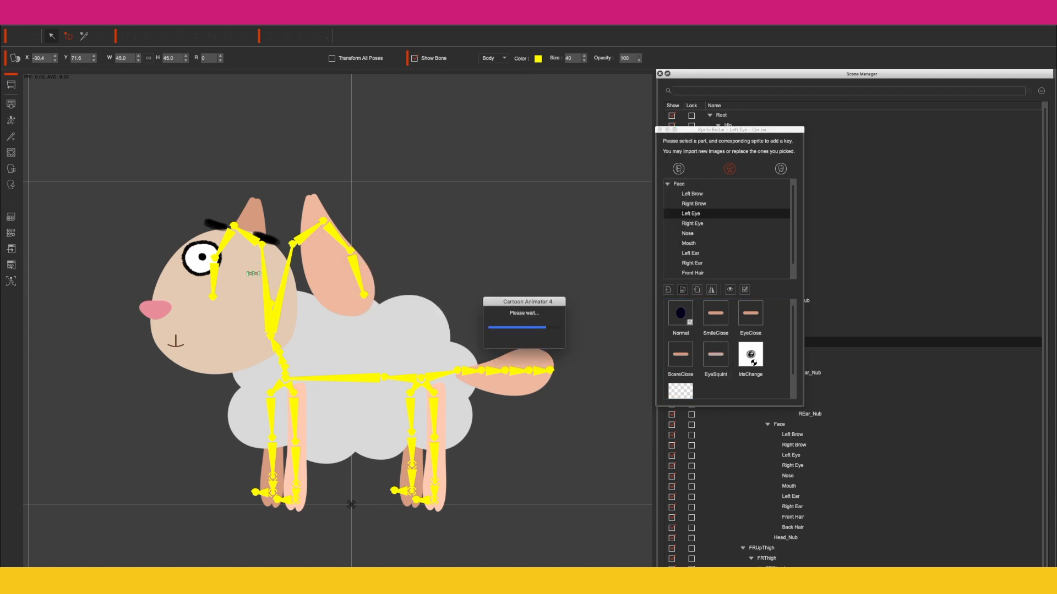
Step: Replace the left eye's IrisChange sprite with EyeClosed.png
click(751, 358)
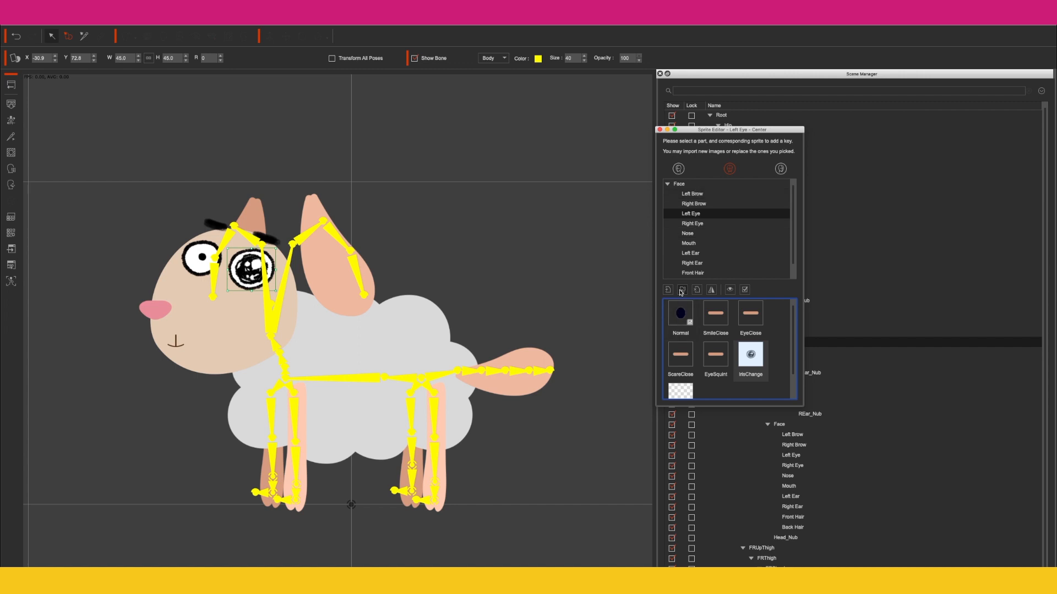
click(668, 290)
double_click(467, 160)
click(676, 390)
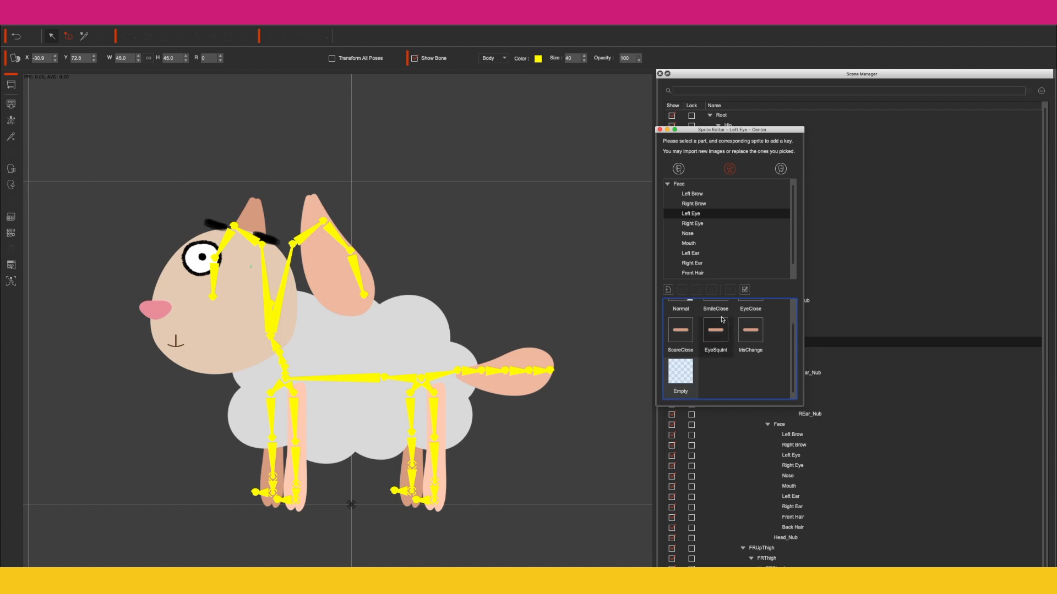
Step: Replace the right eye's Normal sprite with EyeOpen.png
click(206, 262)
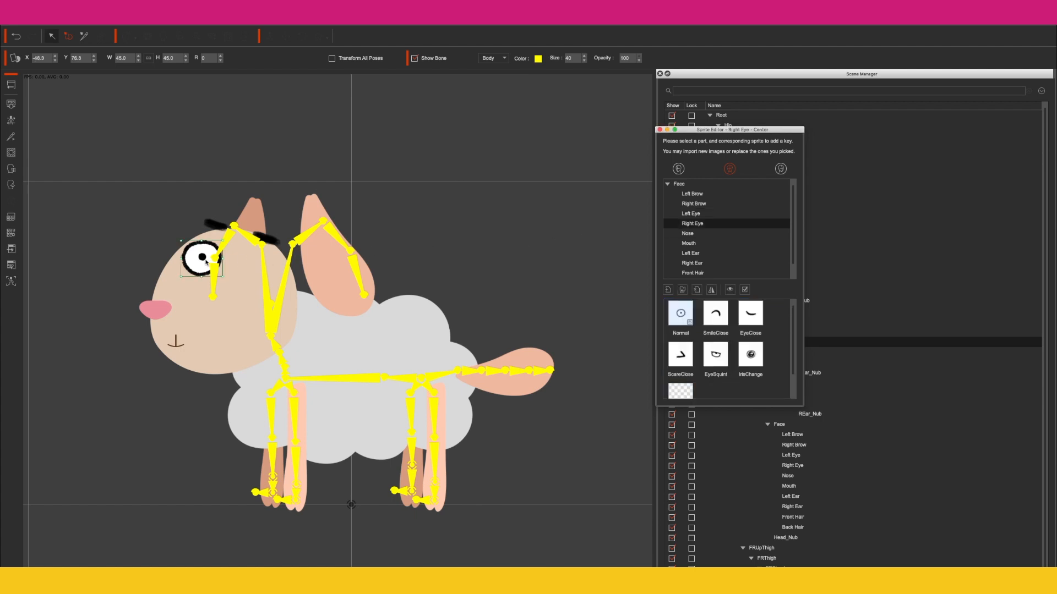
click(681, 315)
click(682, 290)
double_click(460, 175)
Step: Replace the right eye's SmileClose and EyeClose sprites with EyeClosed.png
click(715, 314)
click(682, 290)
double_click(461, 159)
click(751, 314)
click(683, 290)
double_click(460, 159)
Step: Replace the right eye's ScareClose and EyeSquint sprites with EyeClosed.png
click(680, 355)
click(682, 290)
double_click(460, 159)
click(716, 355)
click(682, 290)
click(464, 159)
double_click(464, 159)
Step: Replace the right eye's IrisChange sprite with EyeClosed.png
click(744, 357)
click(683, 291)
double_click(465, 159)
Step: Set both the right eye and the left eye to show their Normal sprite
click(681, 315)
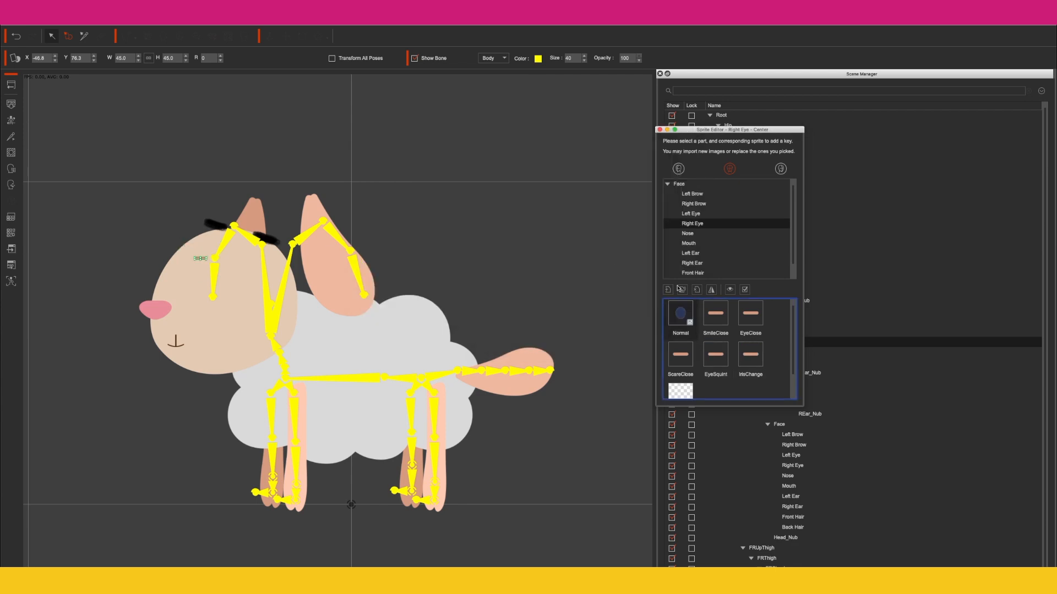
click(693, 214)
click(680, 313)
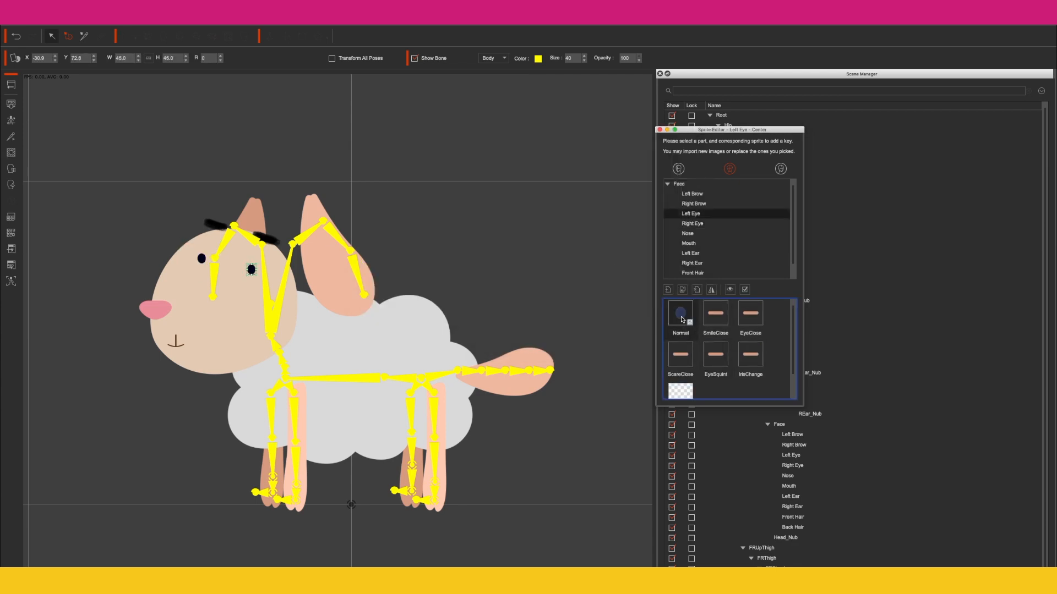
Step: Hide both eyebrows by setting the Left Brow and Right Brow to the Empty sprite
click(272, 241)
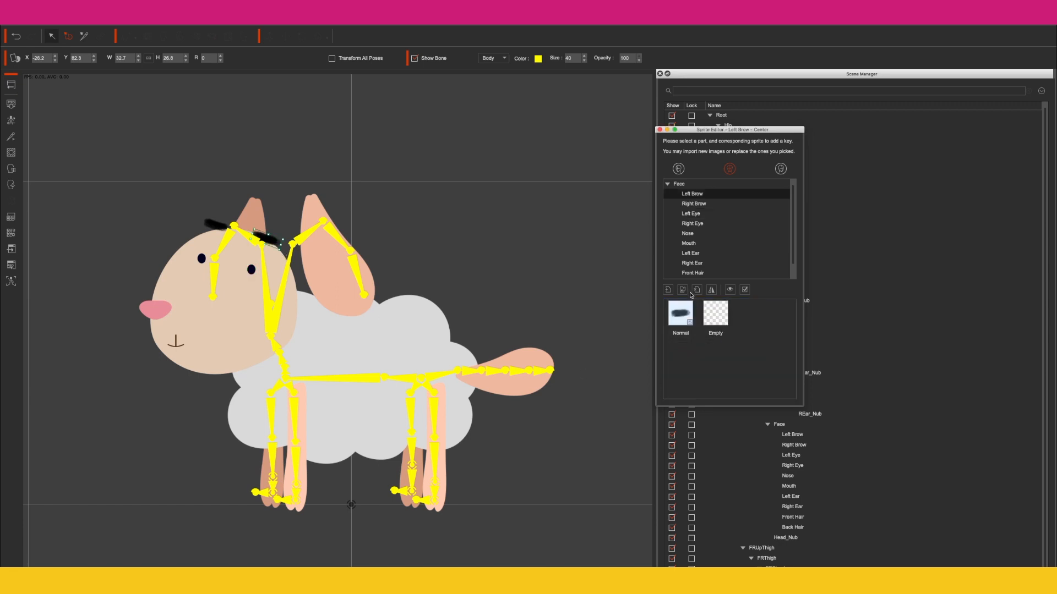
click(716, 313)
click(690, 204)
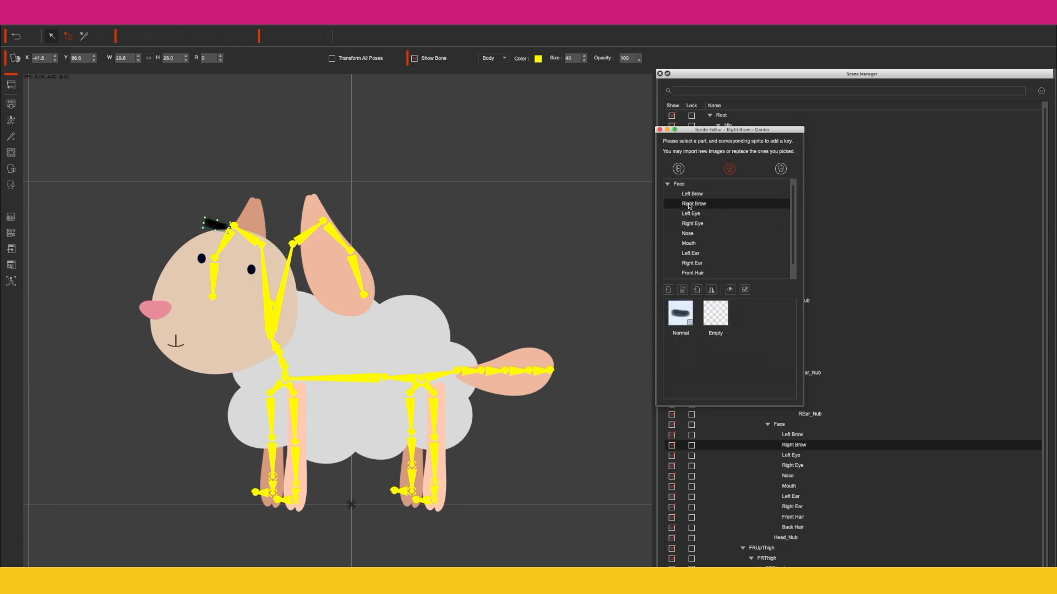
click(713, 332)
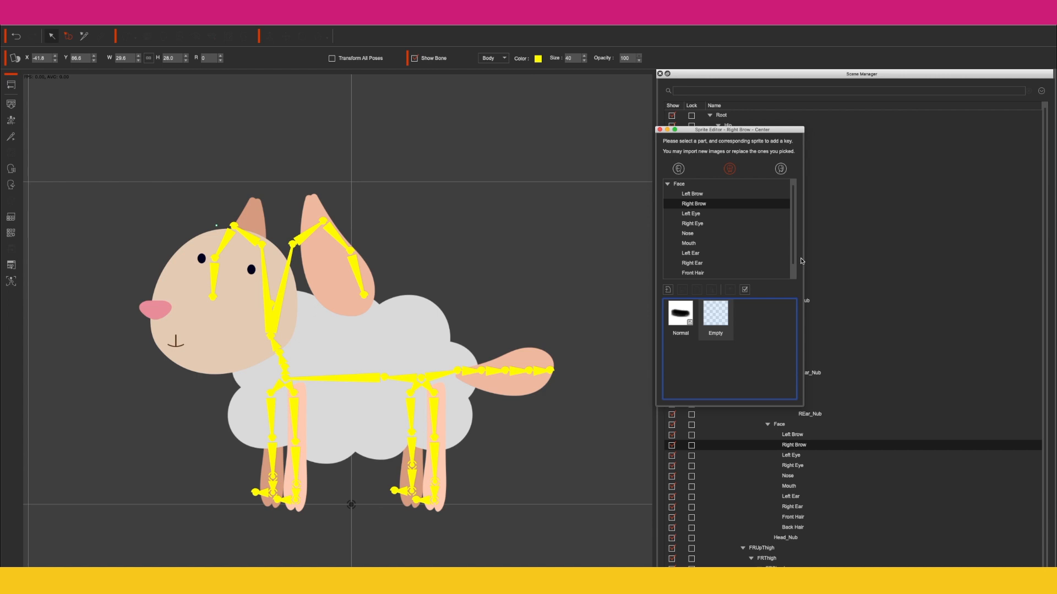
Step: Import fronthair.png as a new Front Hair sprite and place it over the top of the head
scroll(791, 258, down, 1)
click(715, 264)
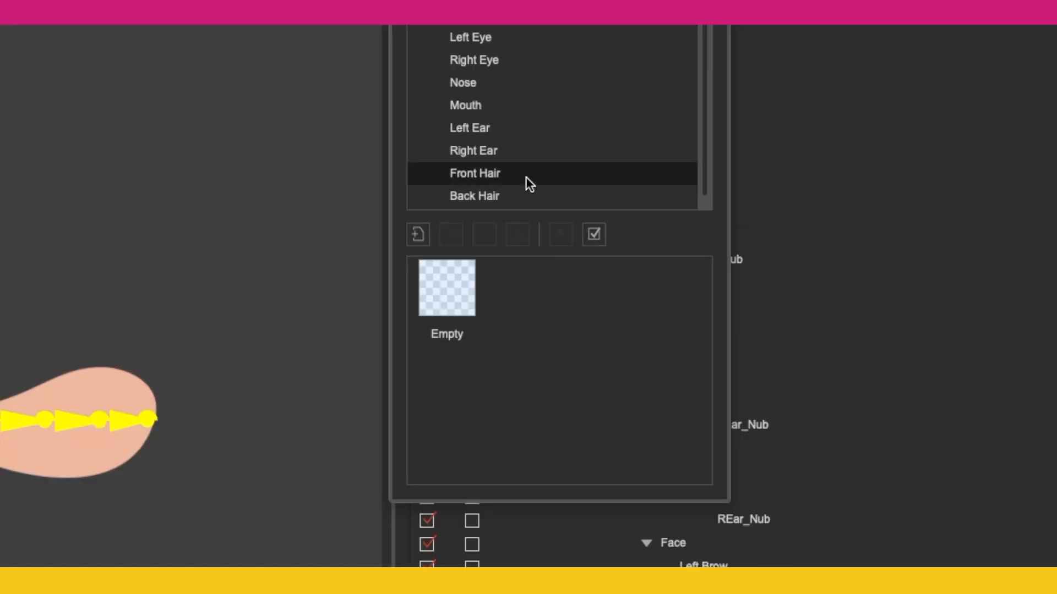
click(446, 287)
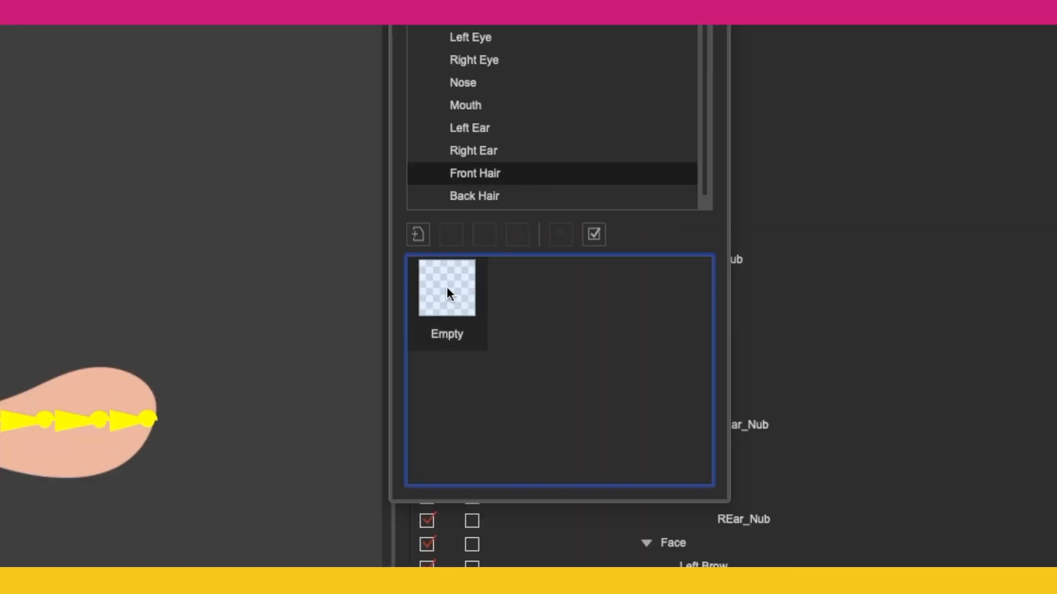
click(417, 235)
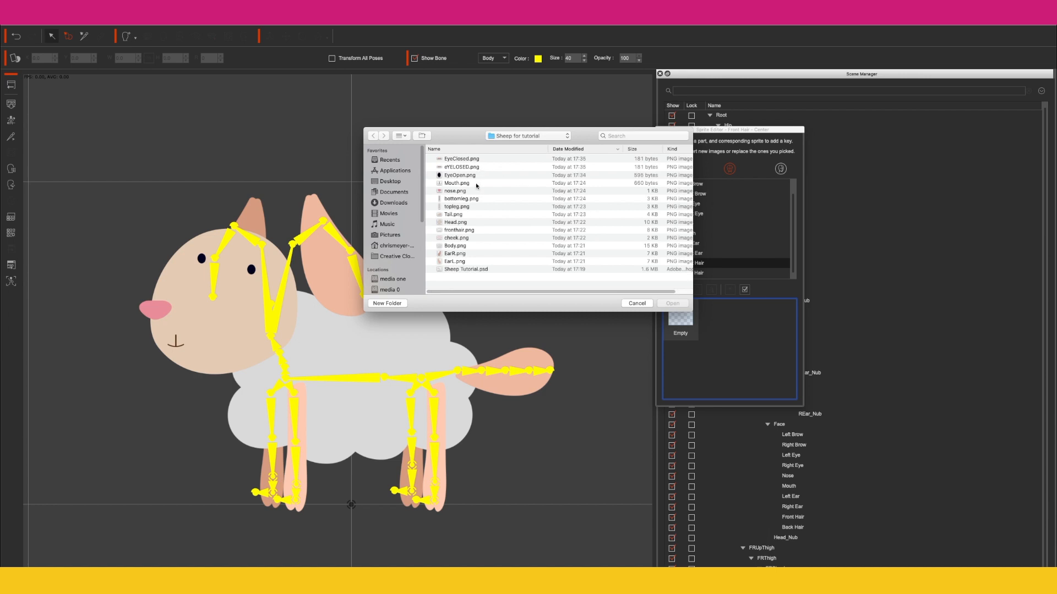
double_click(467, 230)
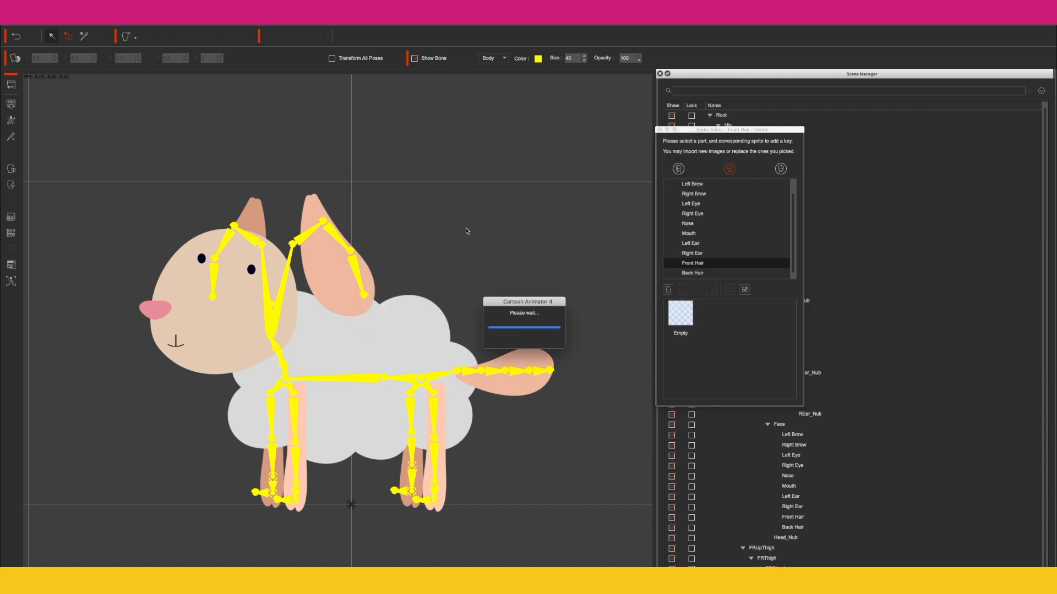
drag(447, 109, 392, 196)
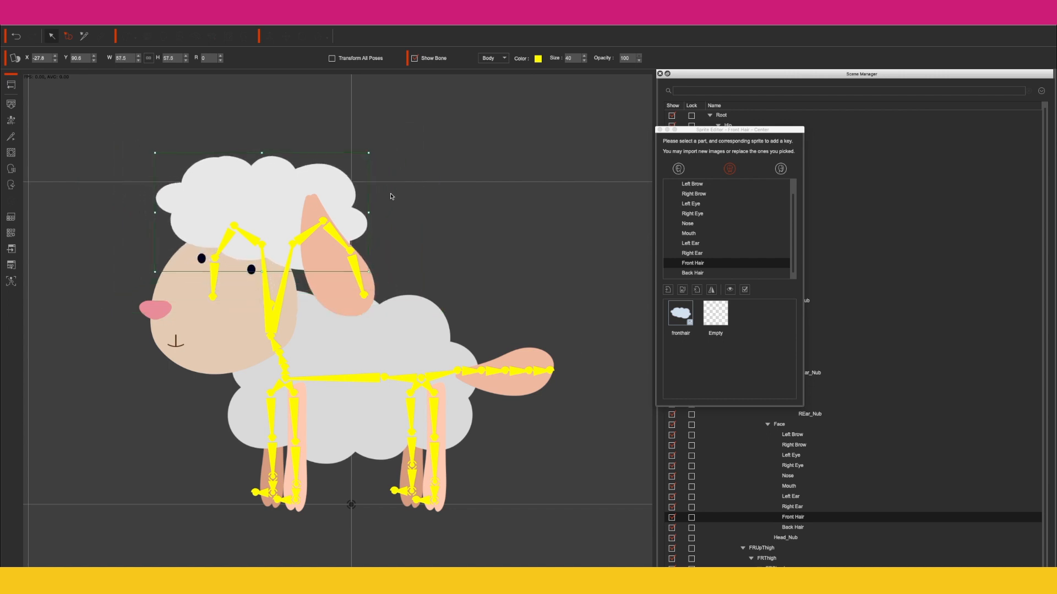
Step: Move the right eye and the left eye lower on the face, closer to the nose
click(201, 259)
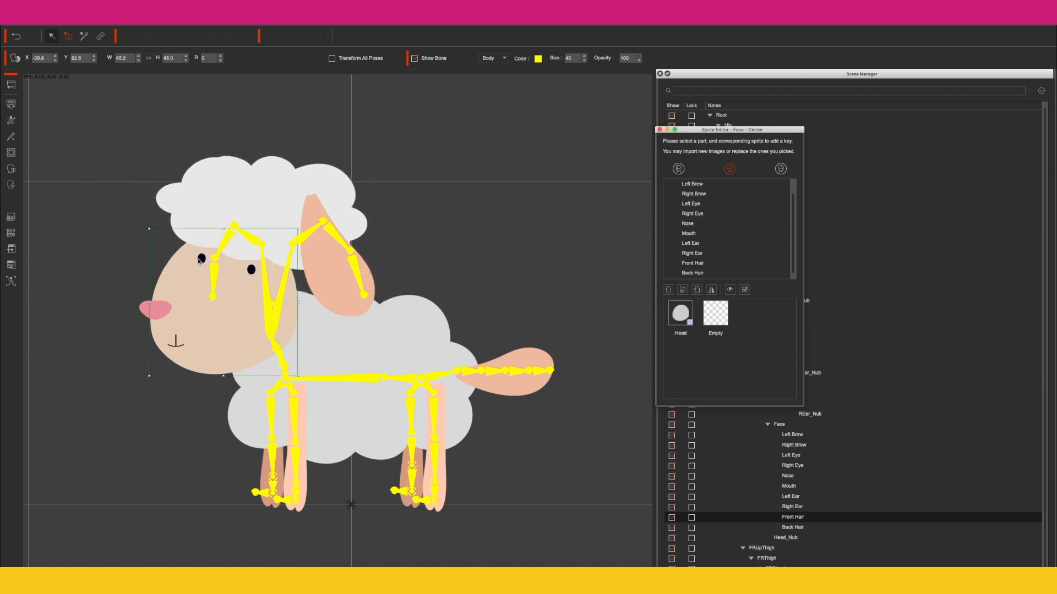
drag(202, 258, 184, 278)
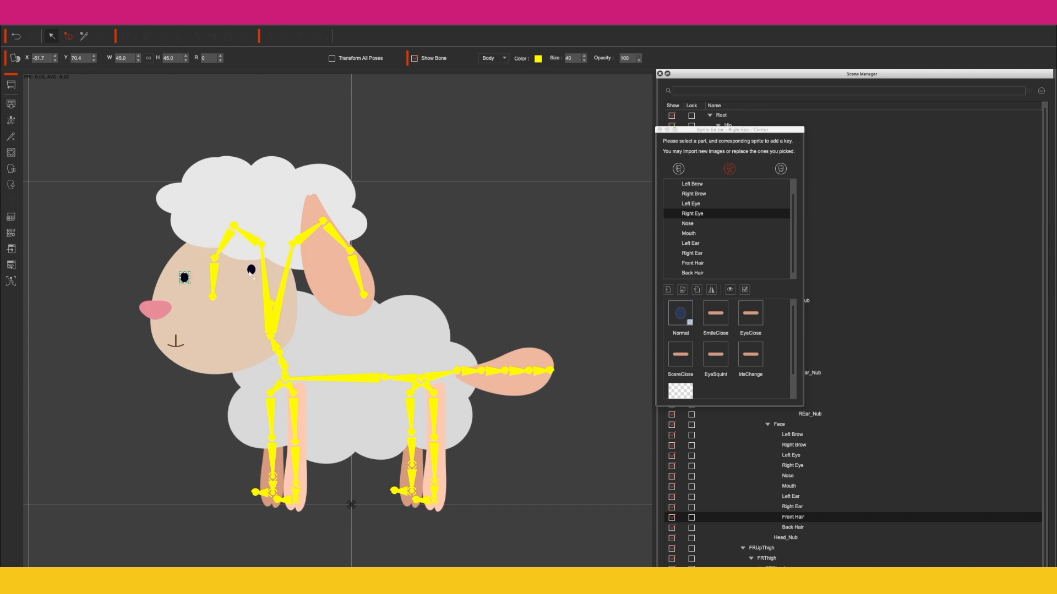
click(251, 271)
drag(251, 271, 234, 281)
Step: Move the front hair up clear of the head and shift the right ear sprite to the muzzle side of the face
click(276, 212)
drag(276, 211, 269, 231)
drag(362, 292, 313, 265)
drag(237, 198, 343, 166)
click(248, 218)
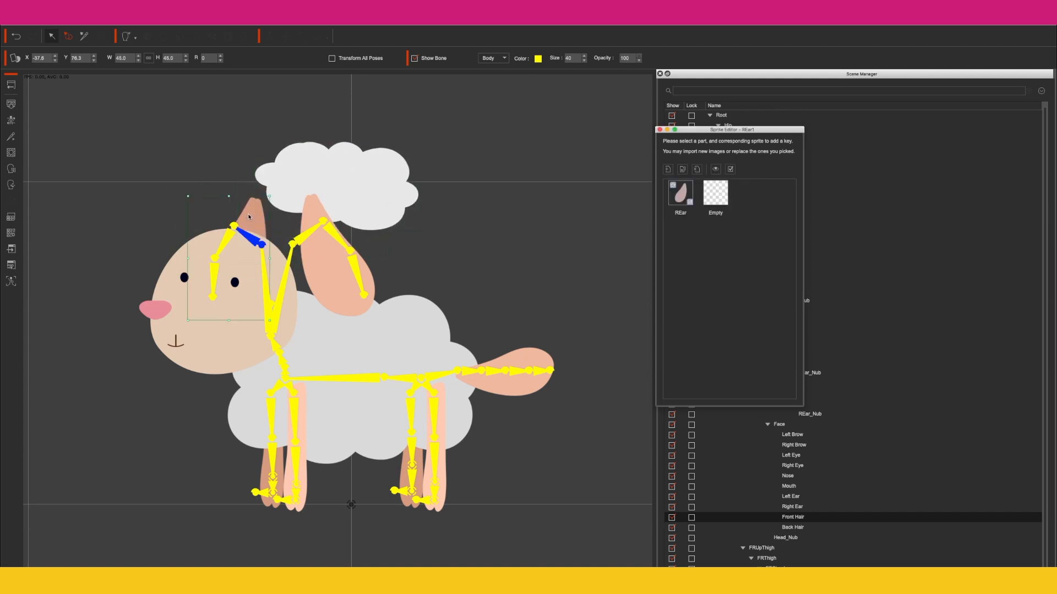
drag(253, 214, 184, 230)
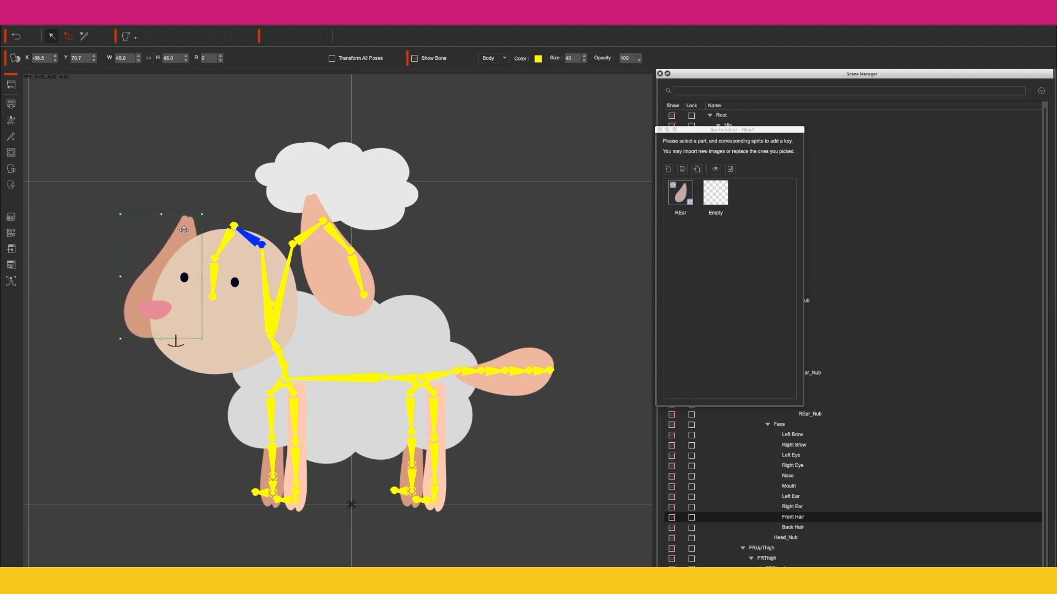
Step: Open bone editing and move the REar1 bone to the upper tip of the repositioned right ear
click(14, 140)
click(232, 224)
click(245, 230)
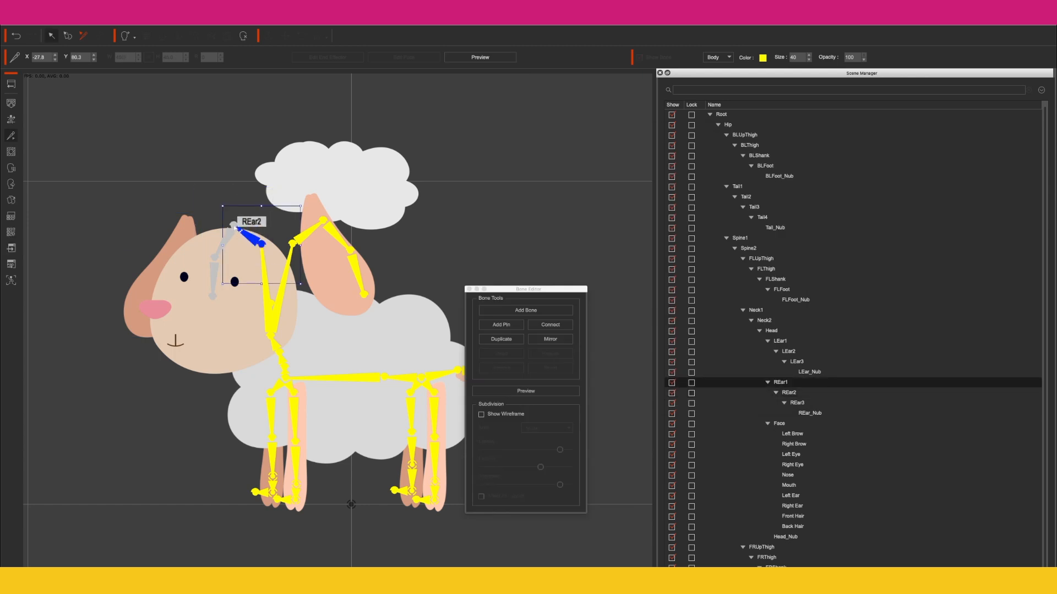
click(228, 227)
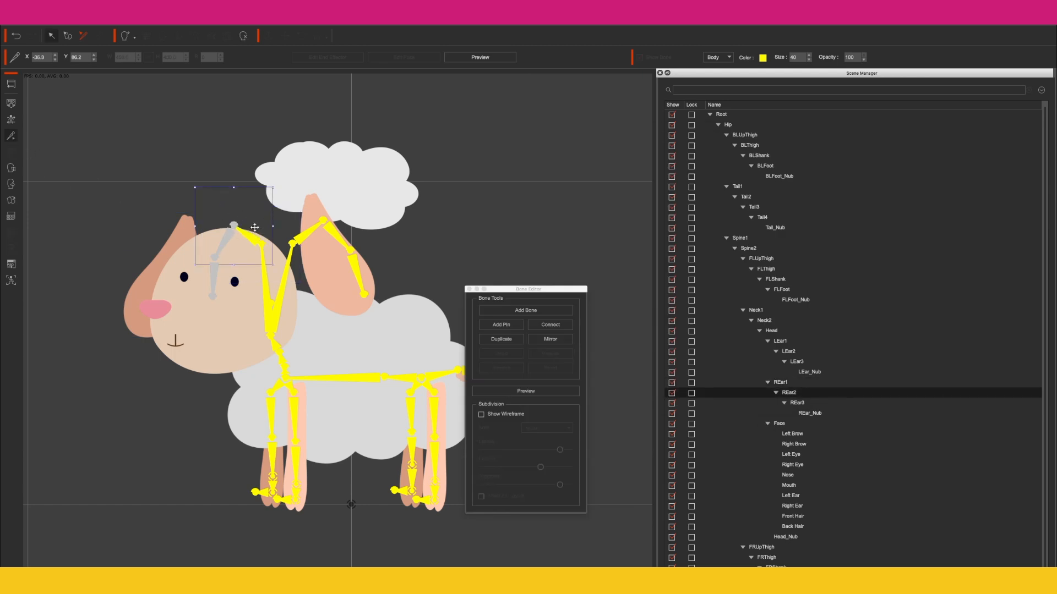
click(248, 231)
drag(239, 225, 204, 227)
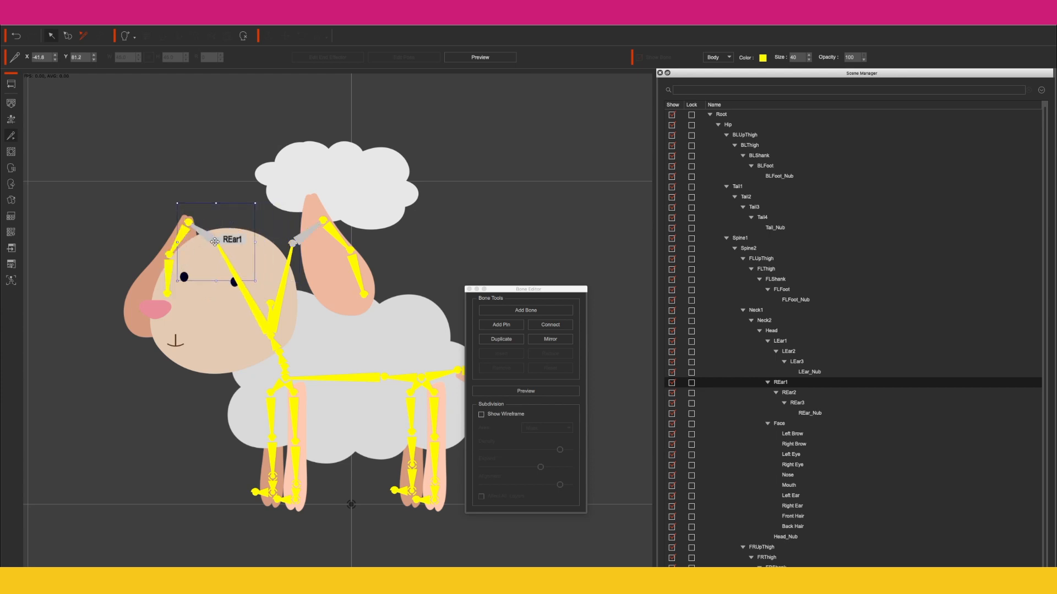
drag(203, 235, 180, 218)
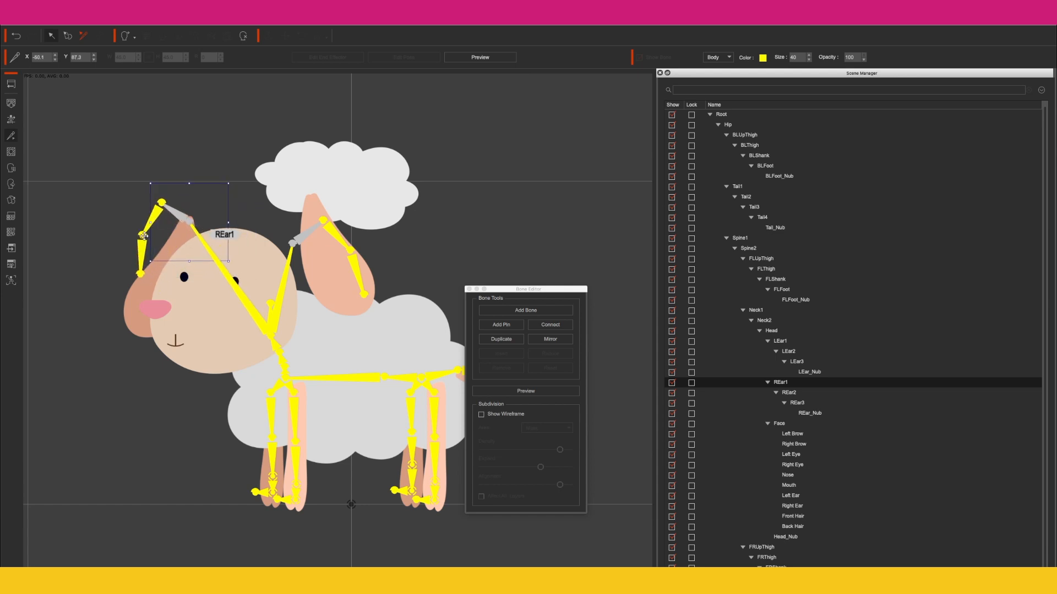
Step: Align the REar2, REar3 and REar_Nub bones along the length of the right ear down to its lower end
drag(142, 234, 219, 311)
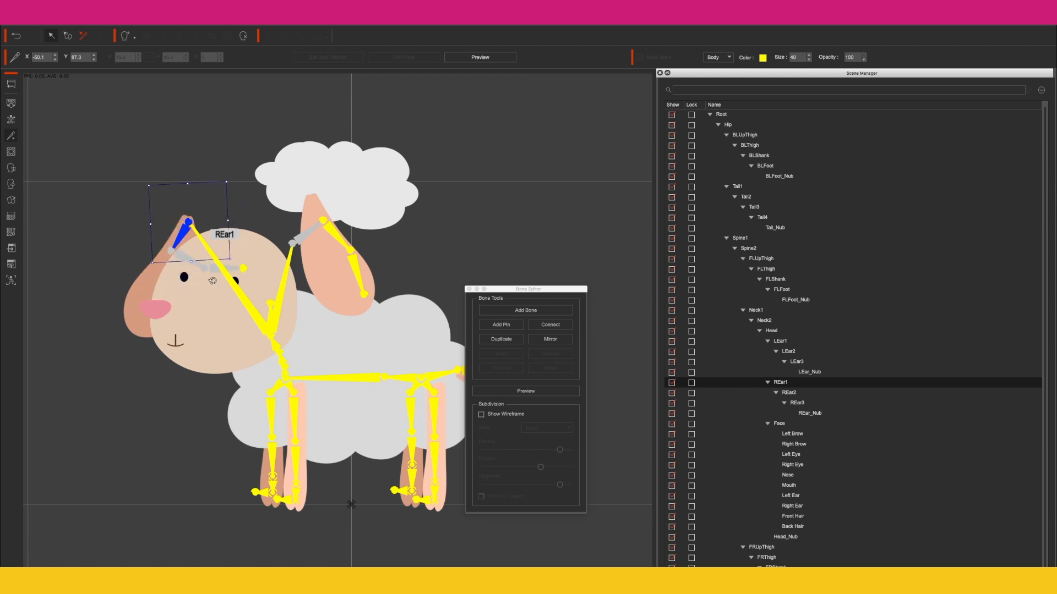
drag(203, 268, 207, 270)
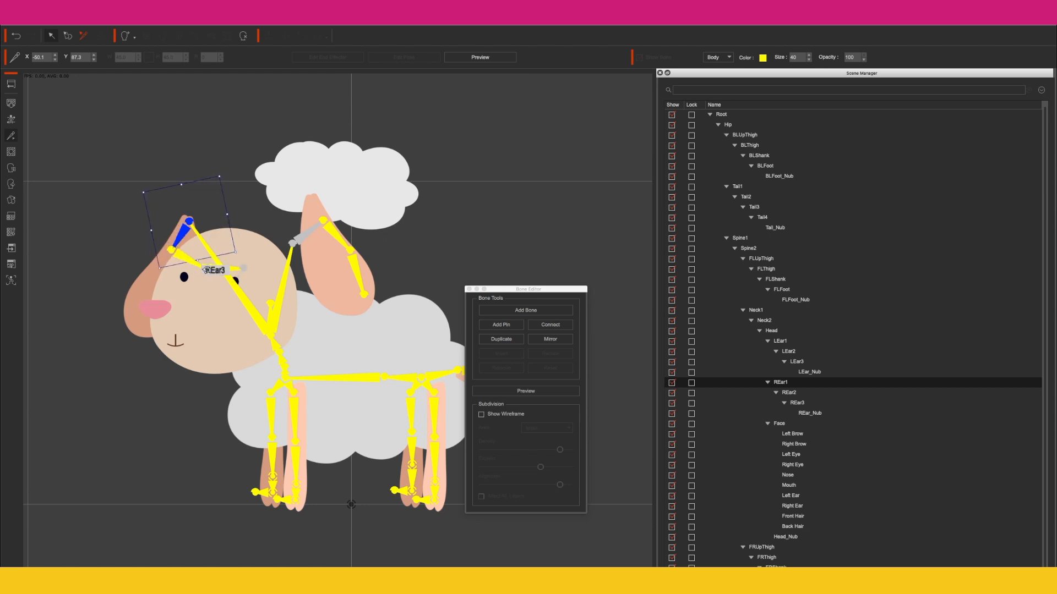
click(240, 268)
drag(242, 268, 236, 267)
click(233, 260)
click(237, 263)
click(238, 267)
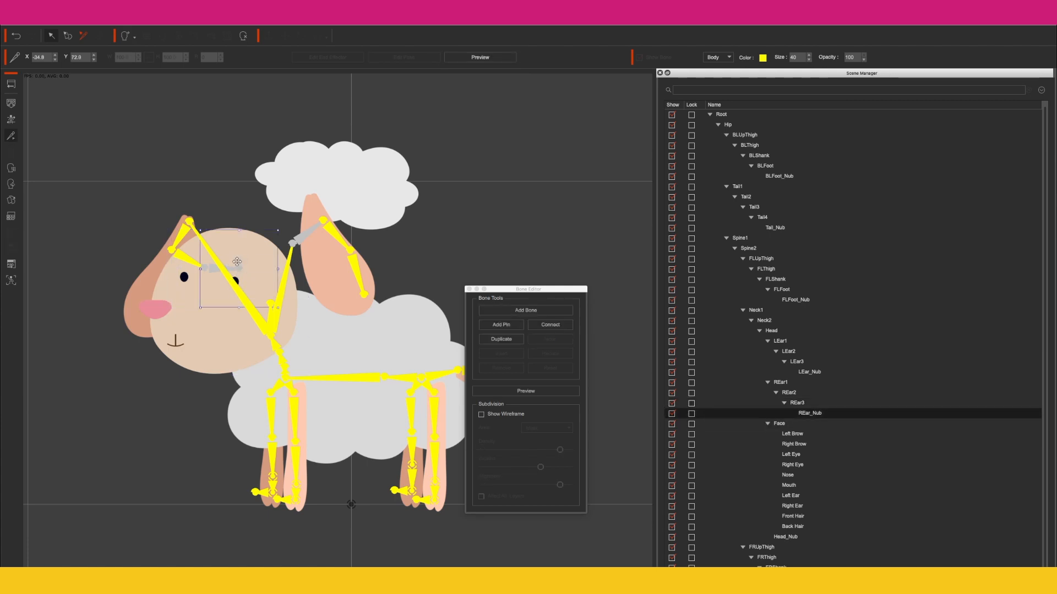
drag(237, 262, 149, 291)
click(200, 268)
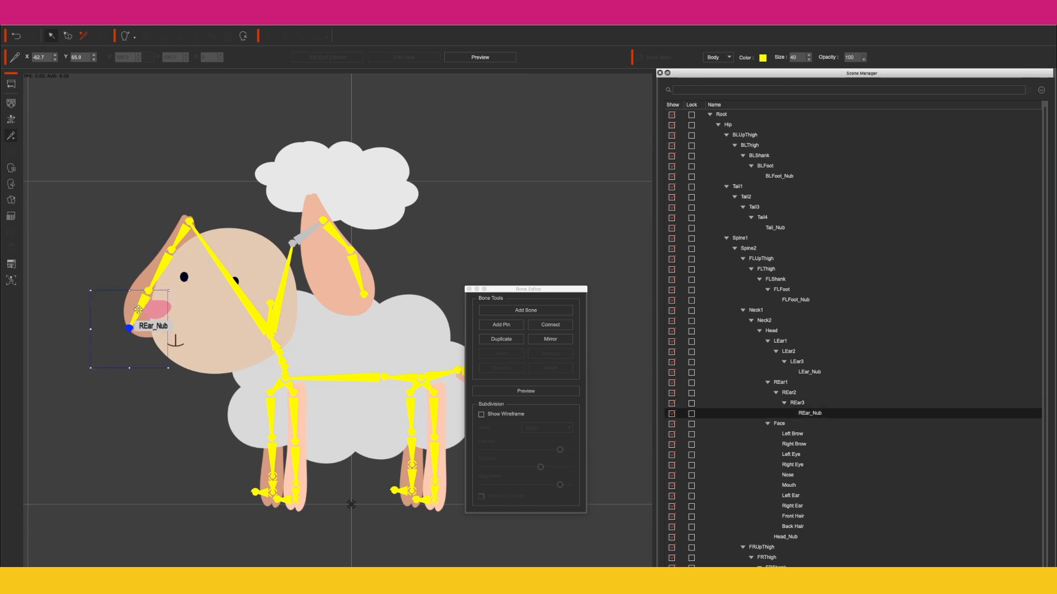
click(144, 301)
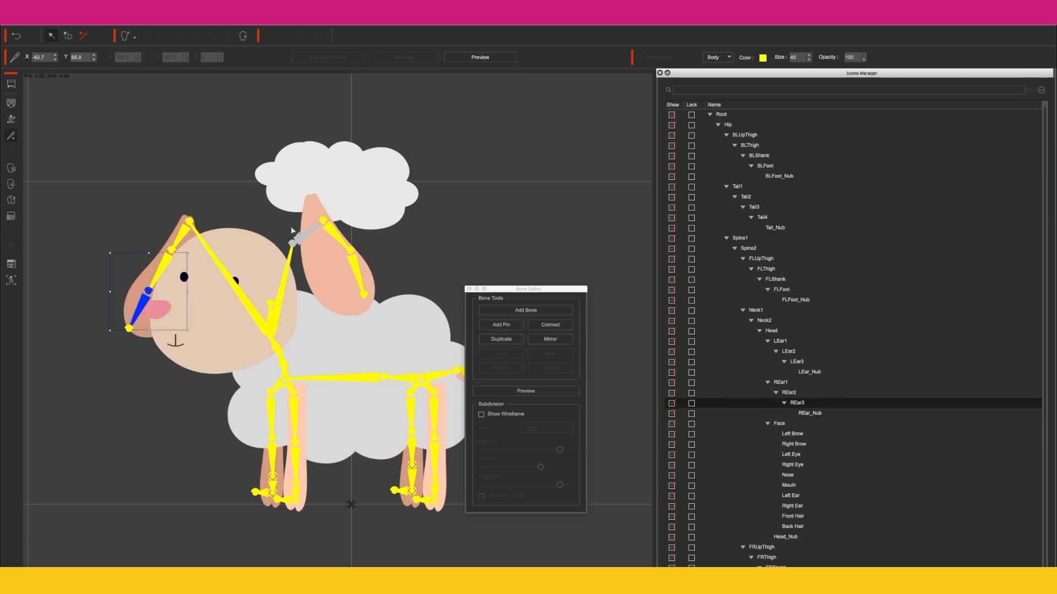
Step: Clear the bone selection after picking LEar1 and close the Bone Editor
click(323, 226)
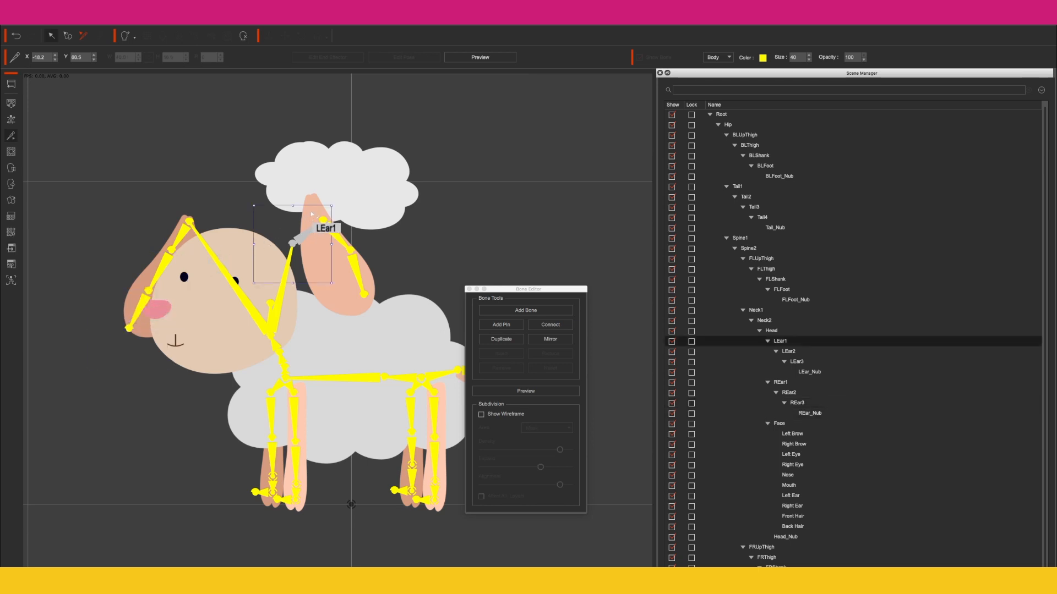
click(342, 283)
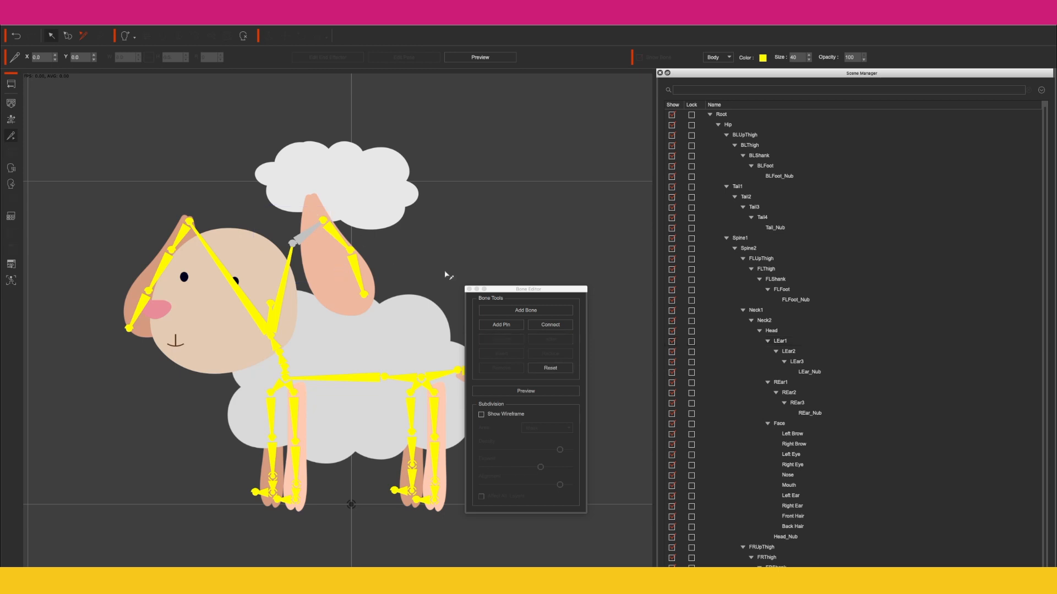
click(468, 290)
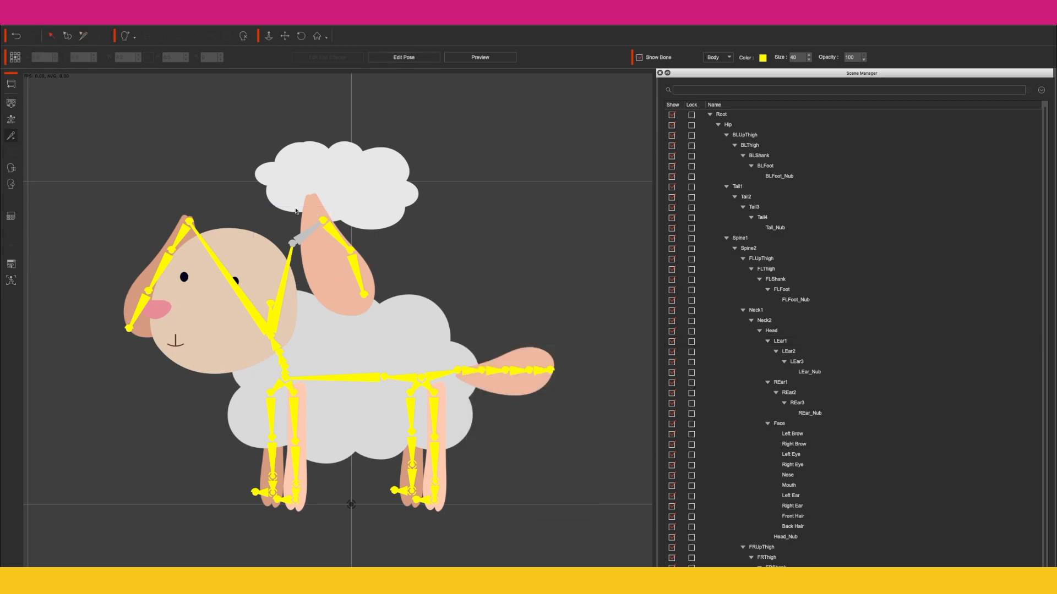
Step: Shift the whole head with its face parts and hair up and toward the left ear
click(326, 263)
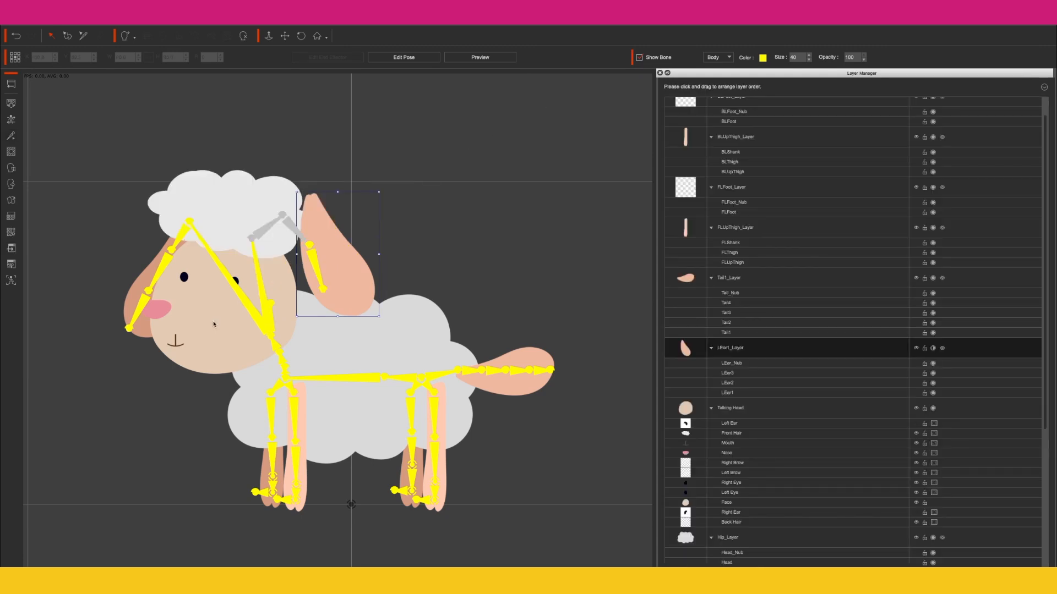
click(218, 322)
drag(219, 322, 237, 304)
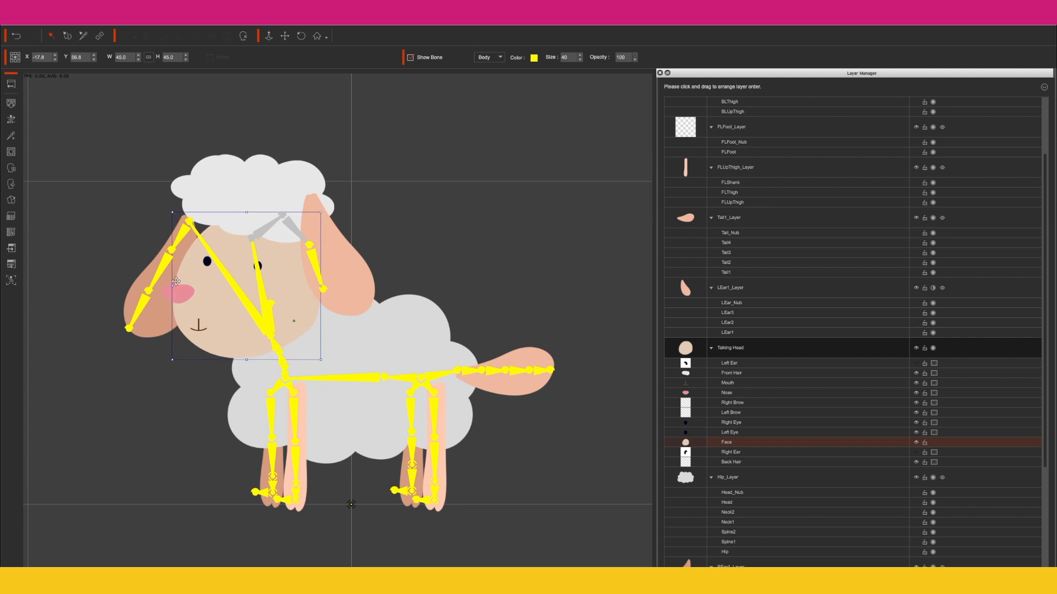
click(158, 288)
drag(172, 274, 196, 266)
key(ctrl+z)
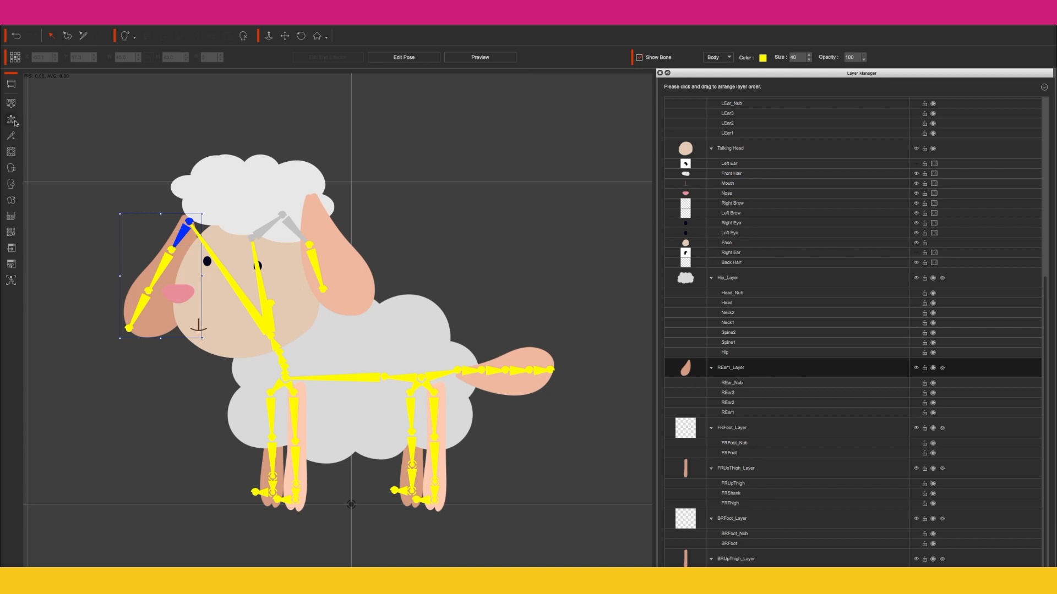
Step: Reposition the ear and front hair sprites: left ear slightly lower, right ear in against the face, hair lower on the head
click(12, 136)
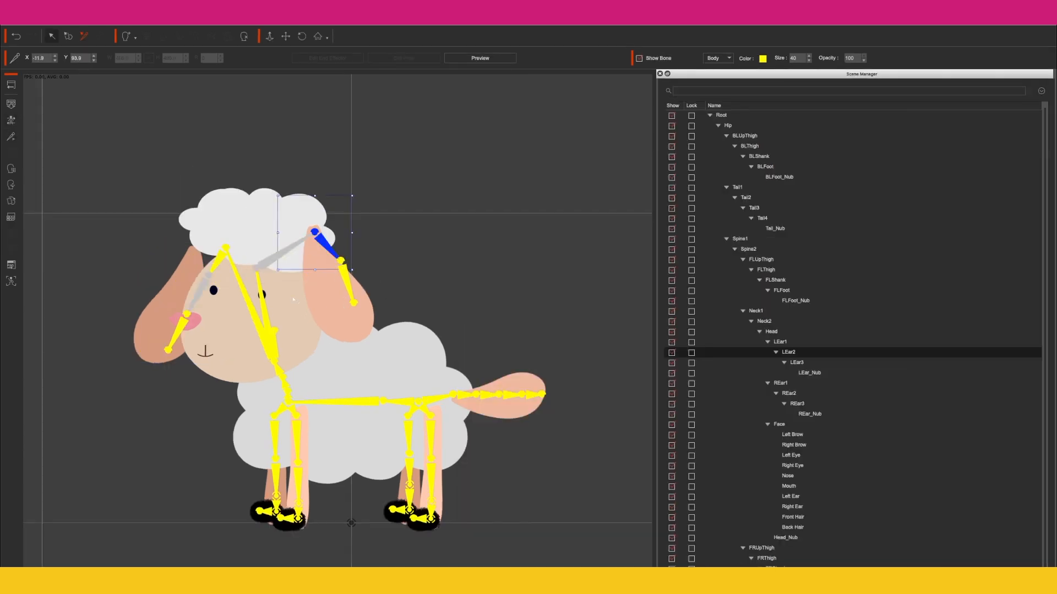
click(339, 302)
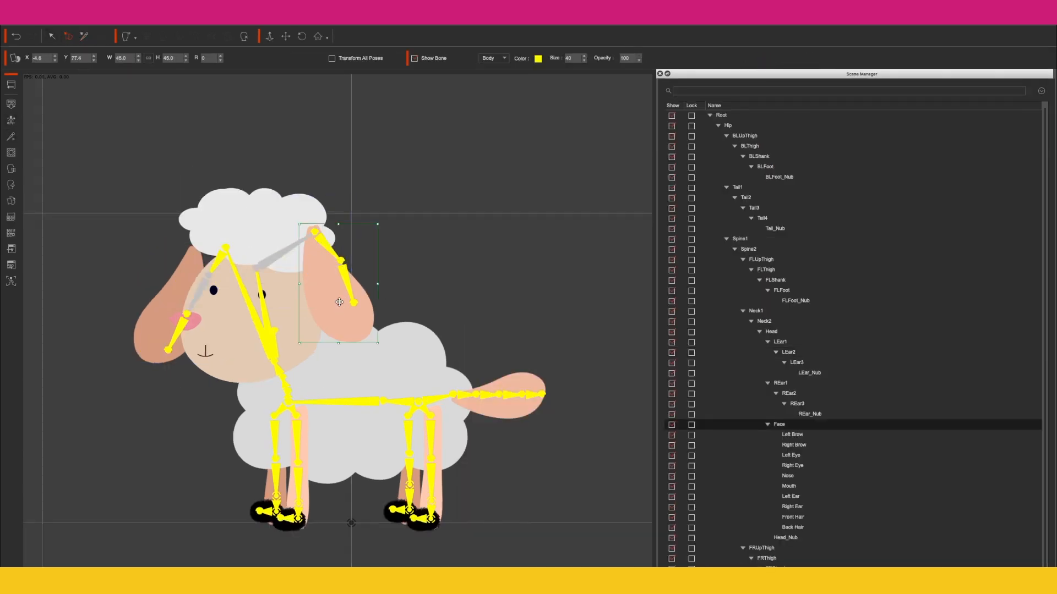
drag(339, 302, 332, 318)
drag(157, 327, 173, 324)
drag(273, 216, 269, 232)
drag(168, 327, 174, 325)
click(331, 311)
Step: Align the LEar1, LEar2, LEar3 and LEar_Nub bones along the left ear sprite from its upper tip to its lower end
click(84, 36)
drag(256, 268, 308, 247)
mouse_move(381, 226)
mouse_down()
mouse_move(371, 243)
mouse_move(389, 218)
mouse_up()
mouse_move(335, 230)
mouse_down()
mouse_move(316, 276)
mouse_move(325, 290)
mouse_move(337, 213)
mouse_move(347, 216)
mouse_up()
click(334, 304)
click(340, 334)
drag(392, 279, 363, 260)
drag(358, 360, 354, 350)
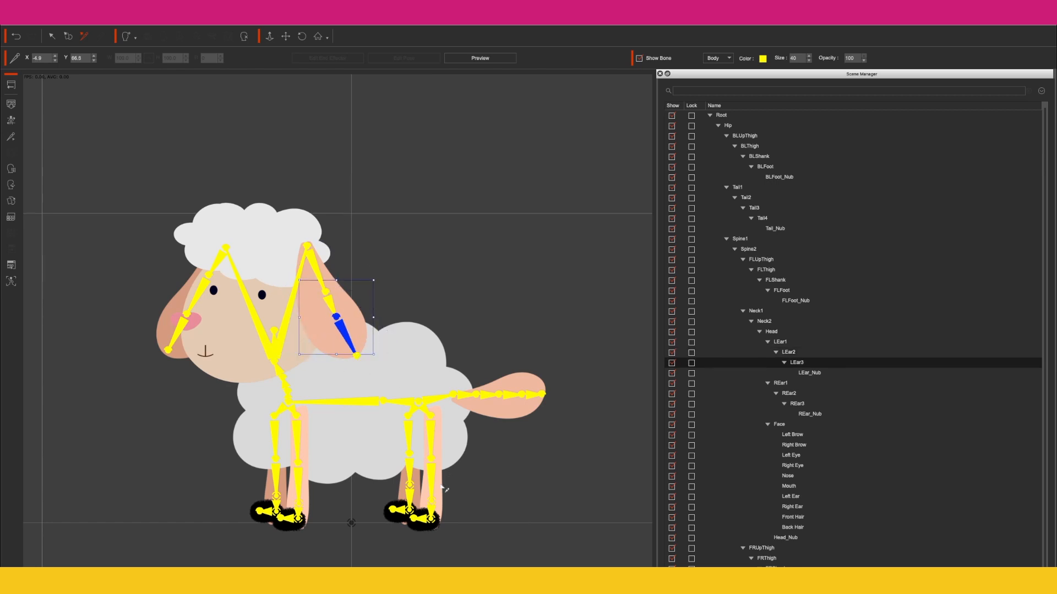
click(419, 527)
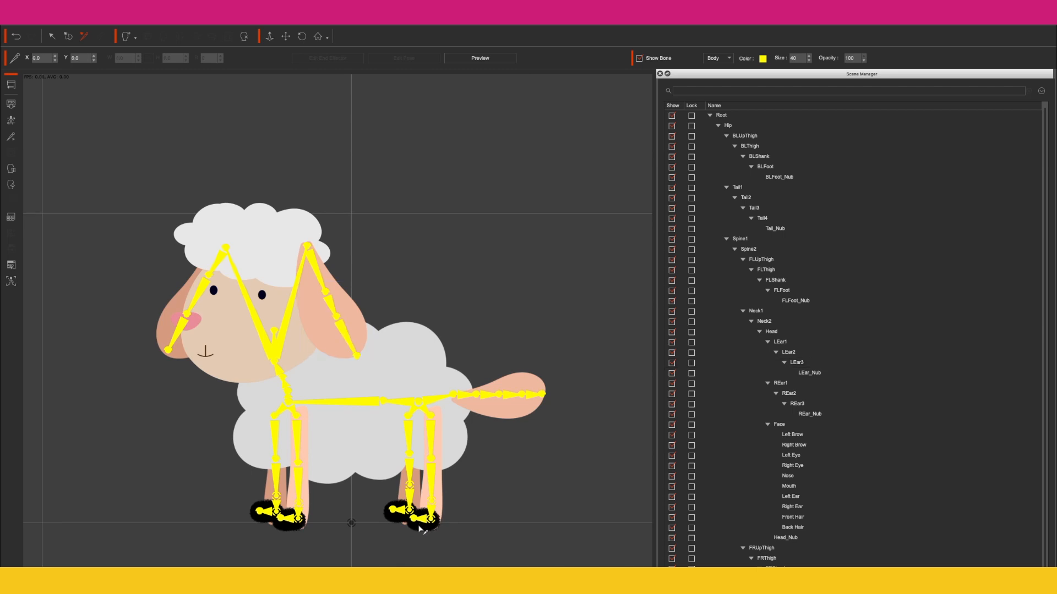
Step: Hide the four foot layers FLFoot_Layer, BLFoot_Layer, FRFoot_Layer and BRFoot_Layer
click(826, 575)
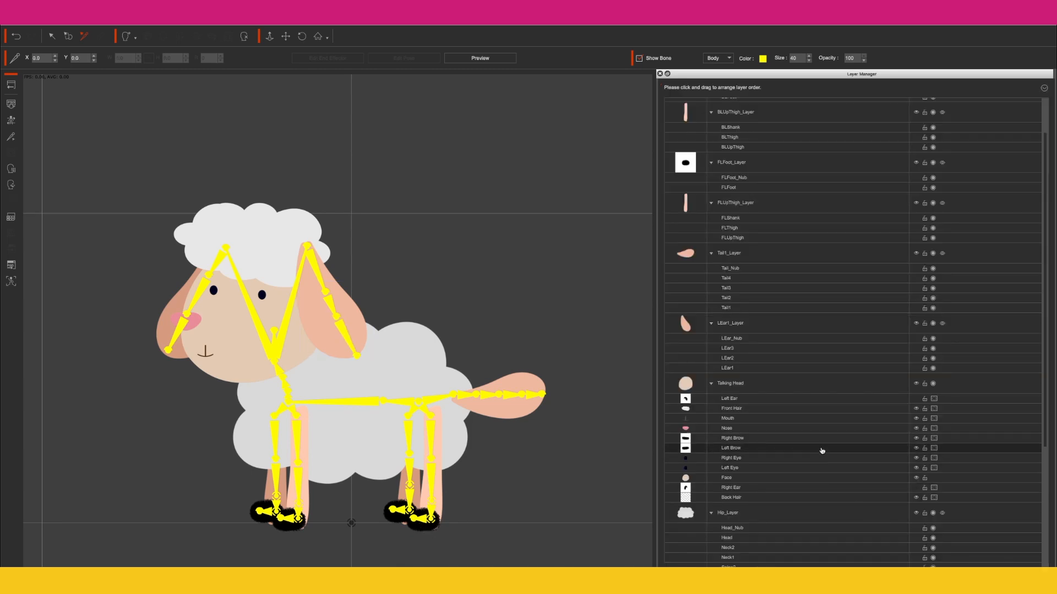
click(917, 163)
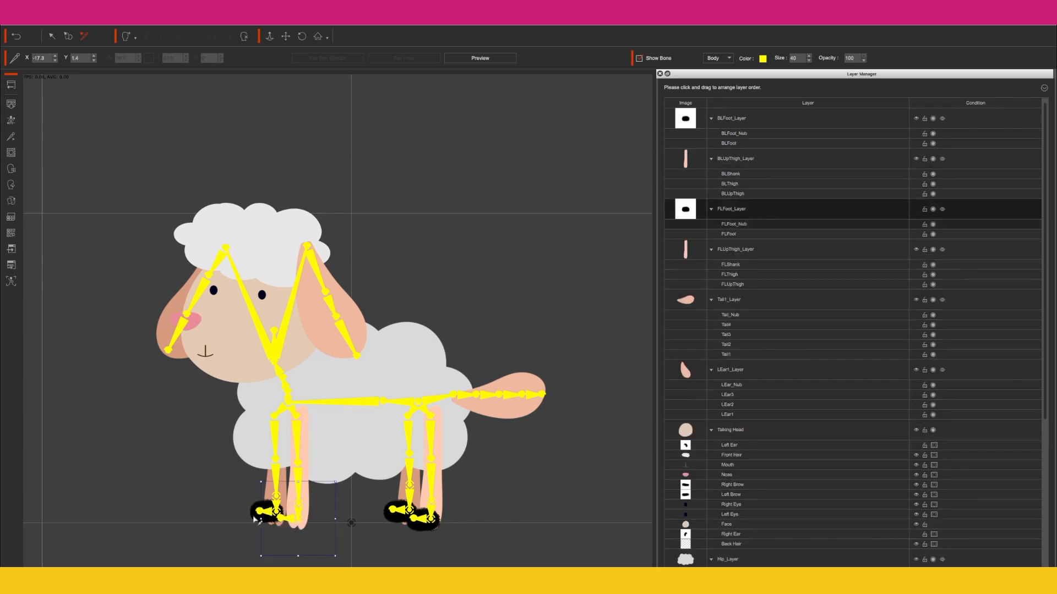
click(917, 118)
scroll(839, 321, down, 1)
scroll(839, 321, down, 5)
click(917, 504)
click(916, 592)
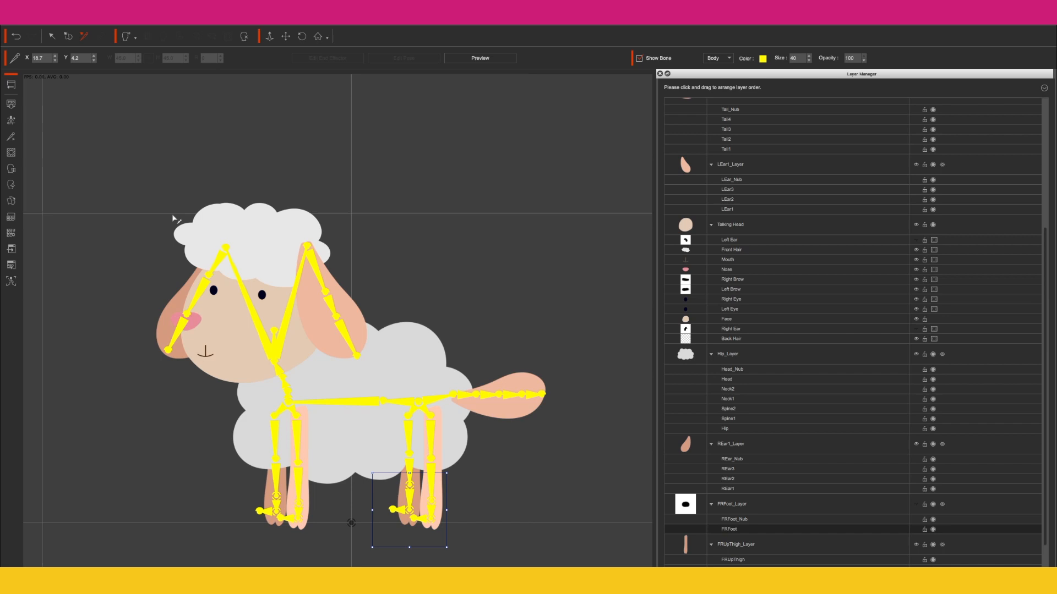
Step: Reorder Tail1_Layer, BLUpThigh_Layer and FLUpThigh_Layer below Hip_Layer so the tail and near legs sit behind the body
click(67, 36)
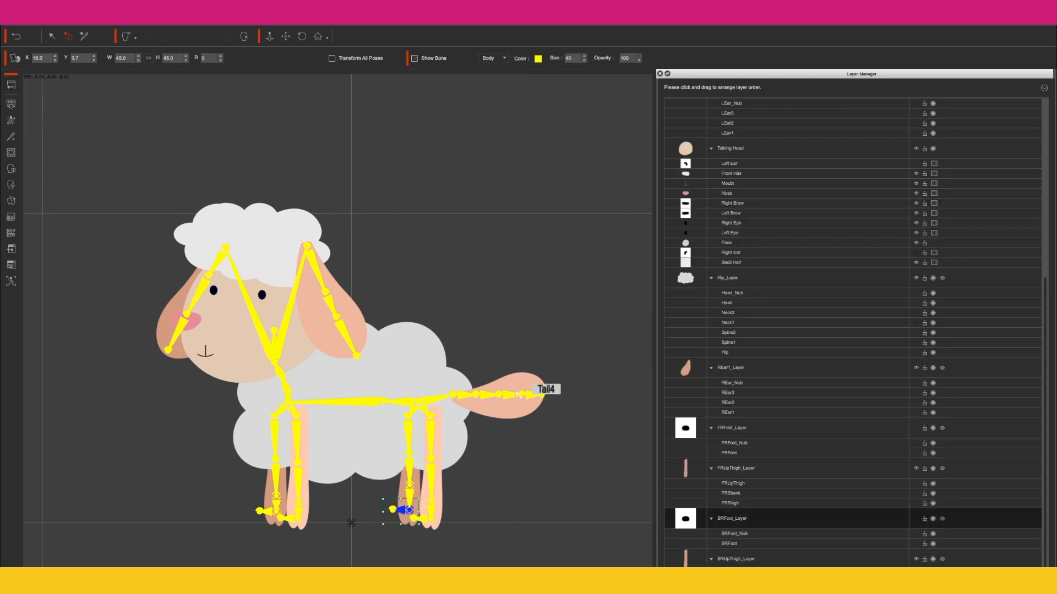
click(537, 390)
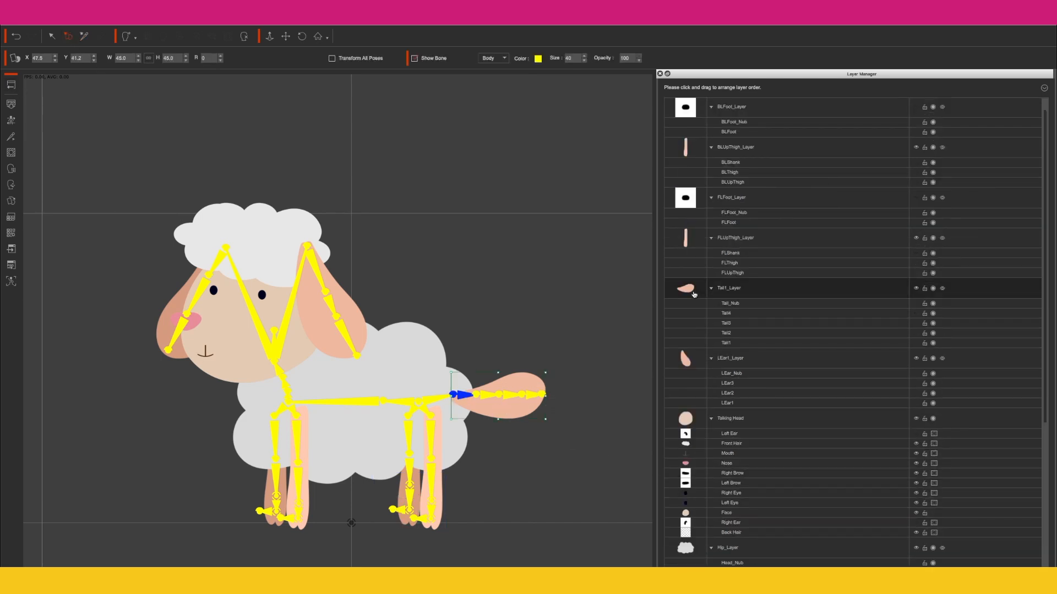
drag(692, 303, 685, 563)
click(431, 437)
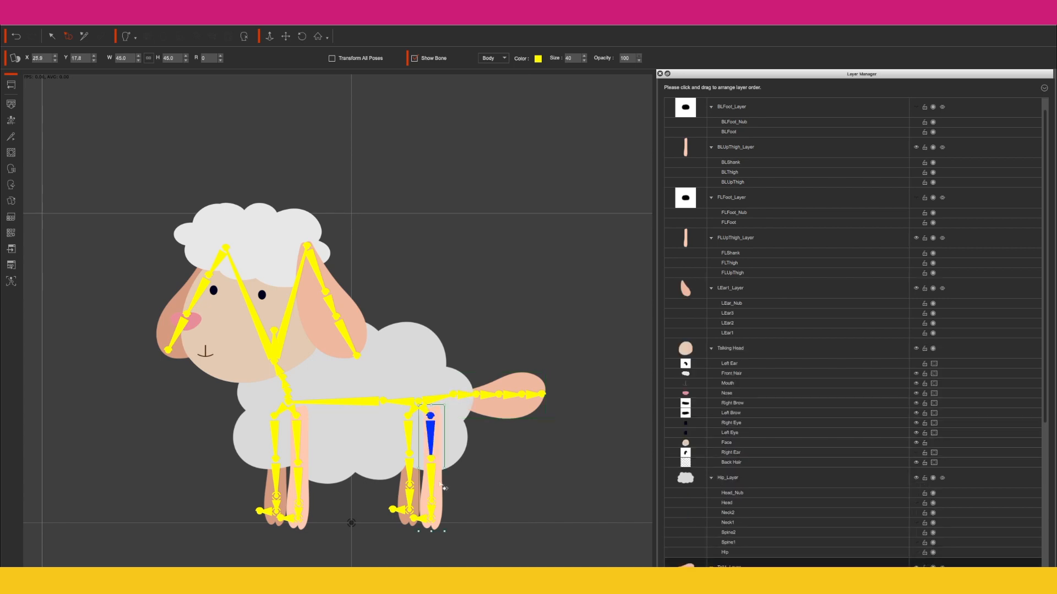
drag(690, 181, 664, 511)
drag(689, 202, 697, 540)
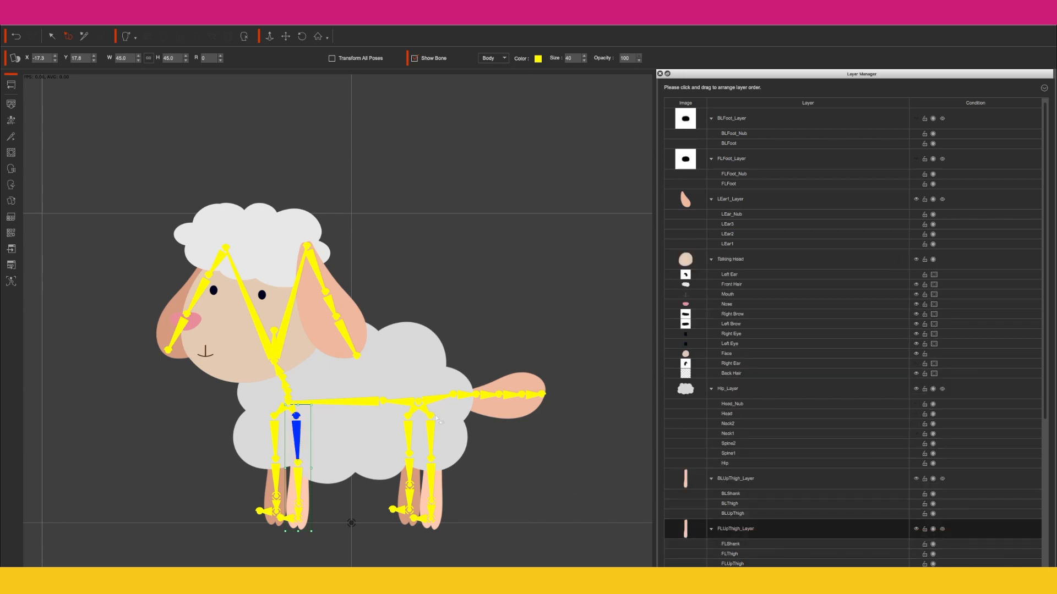
Step: Bring the nose and mouth together on the face, with the nose directly above, and place the Mouth layer beneath Nose
click(194, 320)
drag(195, 321, 215, 328)
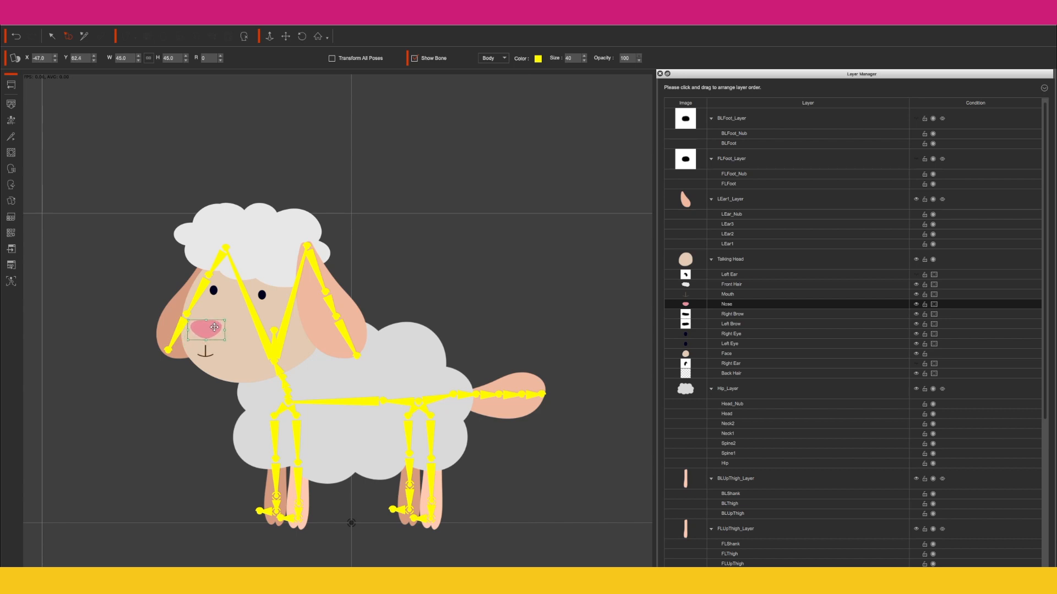
click(205, 351)
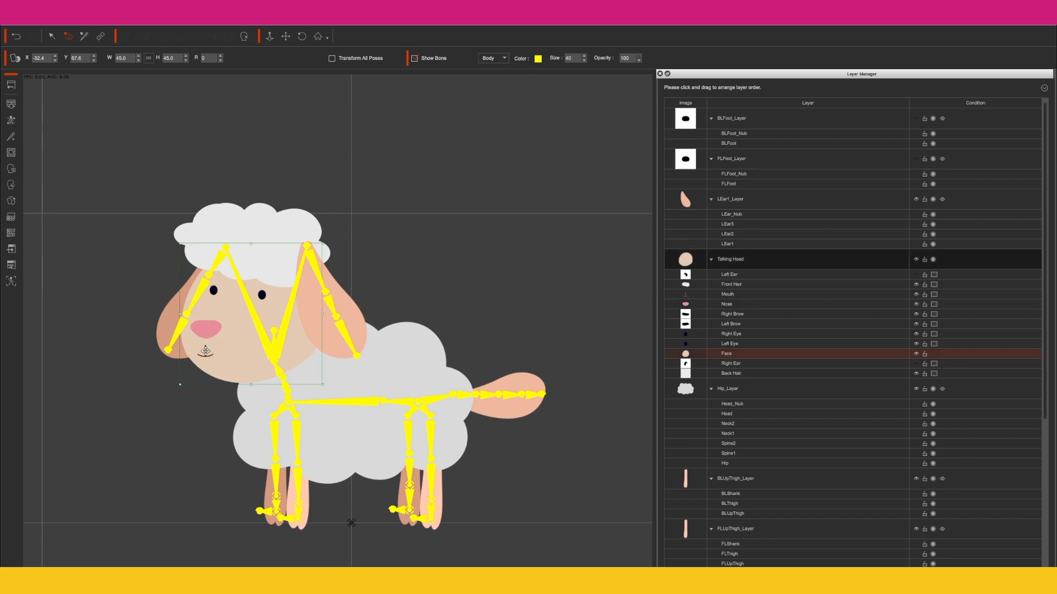
click(206, 351)
drag(206, 351, 206, 342)
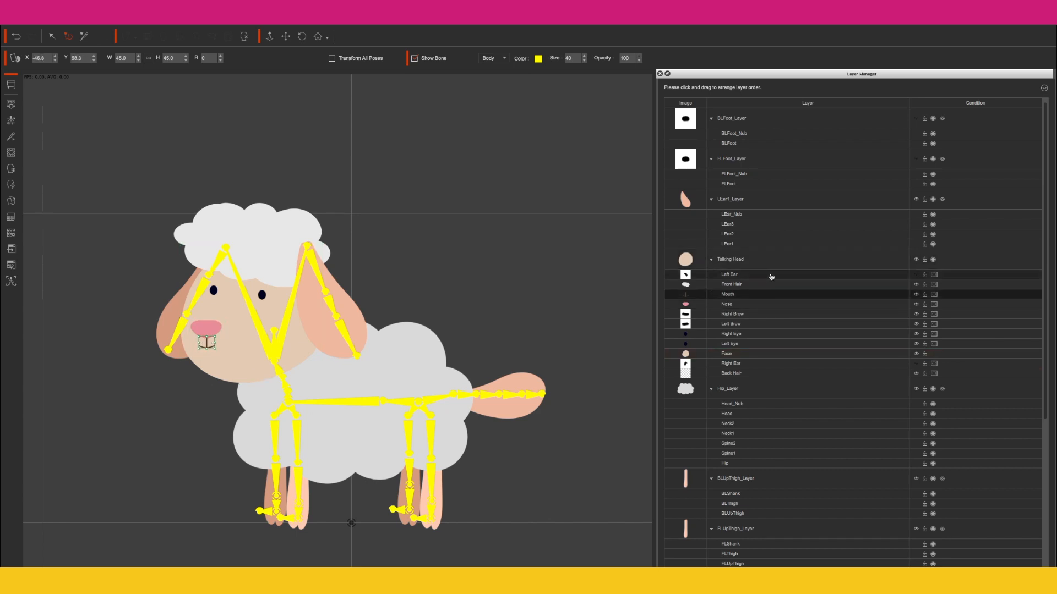
drag(693, 294, 692, 307)
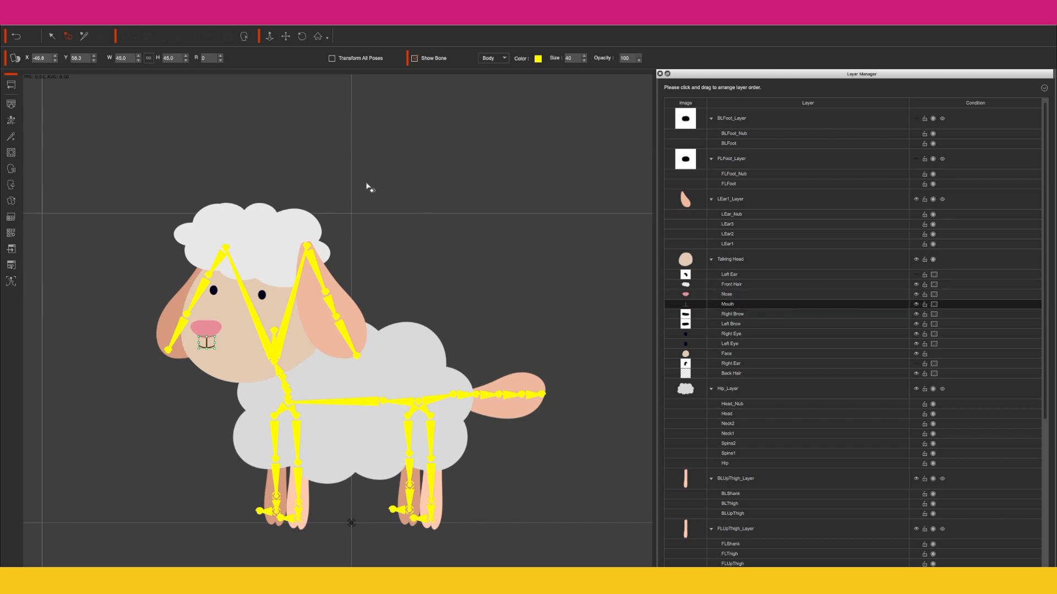
Step: Return to the stage to check the sheep and reopen it for character editing
click(15, 89)
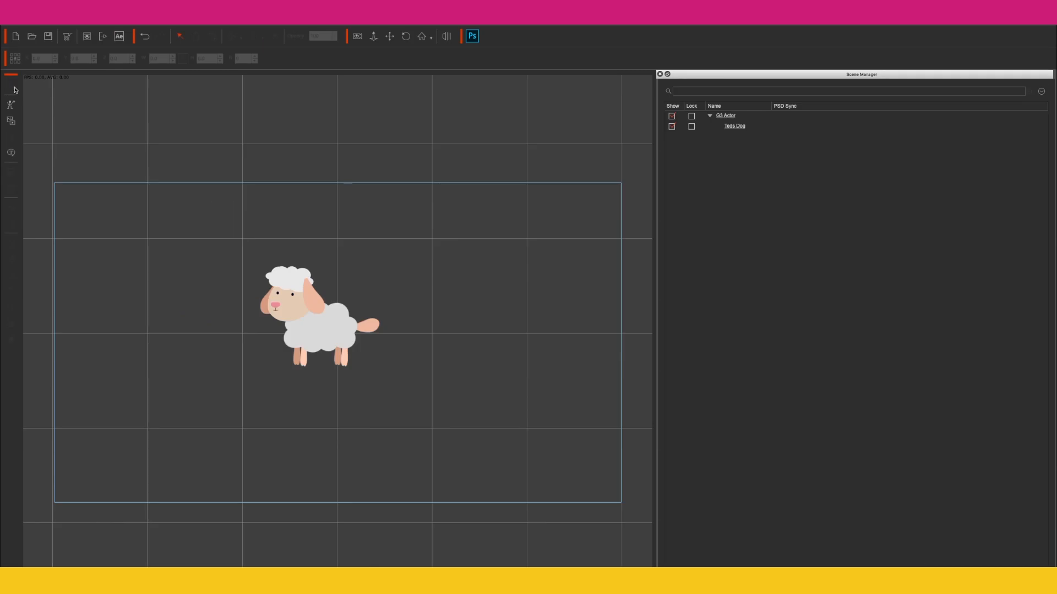
click(318, 329)
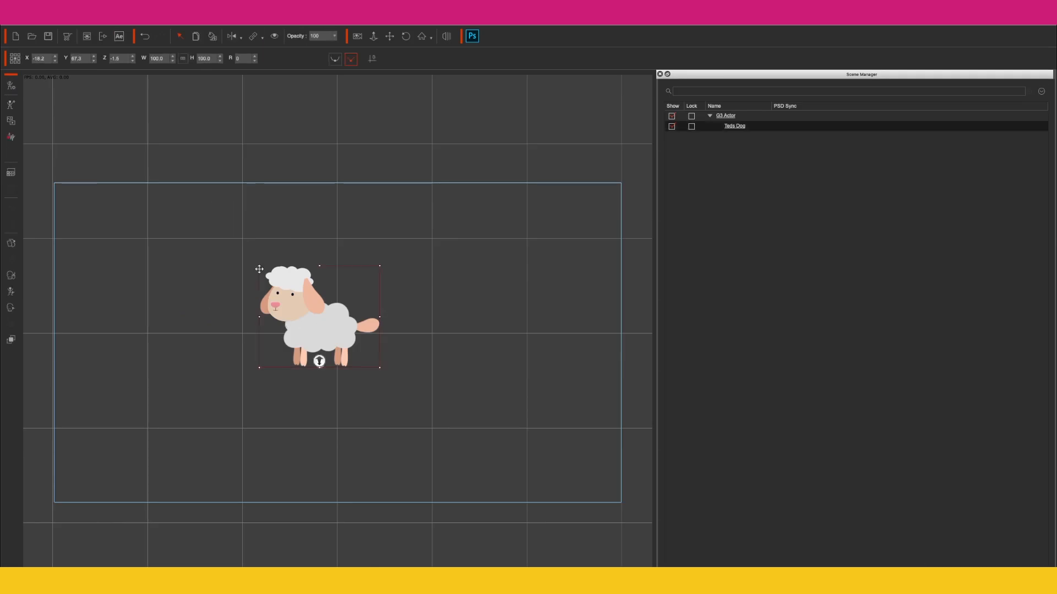
click(12, 88)
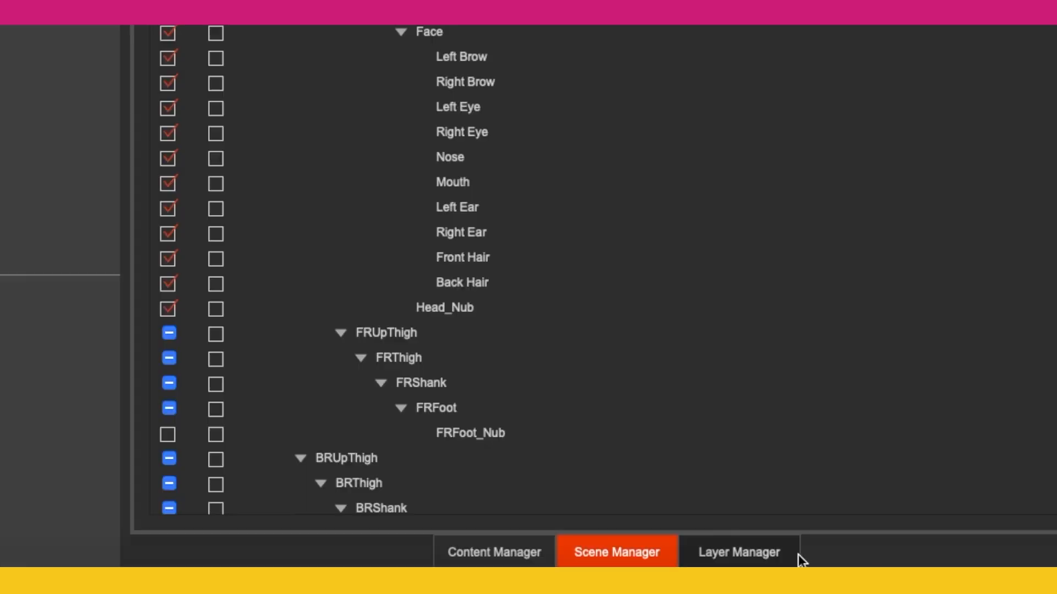
Step: Rearrange LEar1_Layer and the Talking Head layers so the left ear's upper tip sits behind the front hair
click(796, 554)
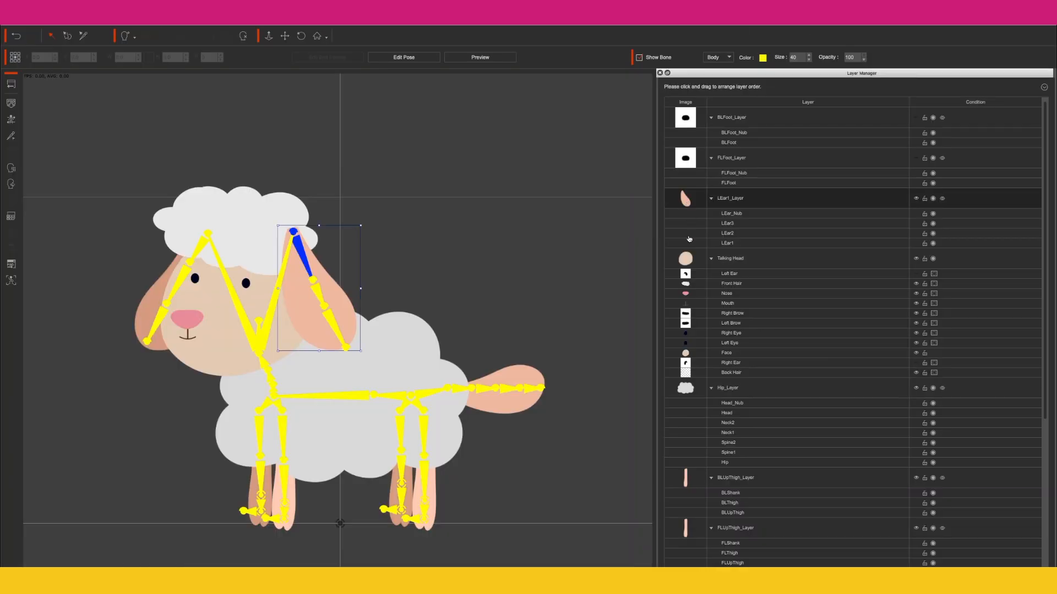
drag(701, 198, 701, 340)
drag(692, 244, 688, 192)
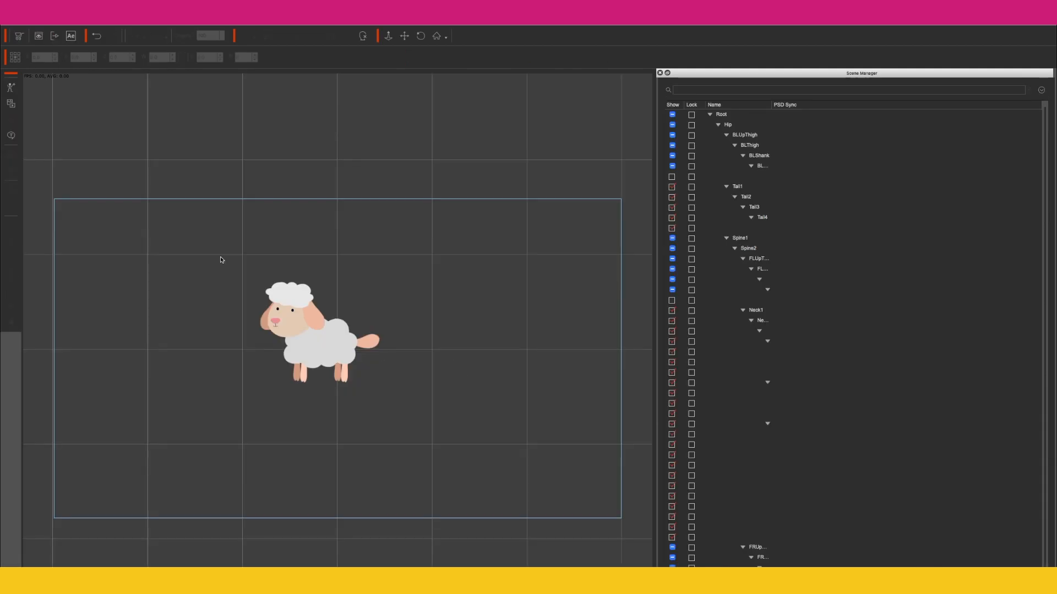
Step: On the stage, scale the sheep up to about 138.3 in width and height and move it lower in the frame
click(330, 337)
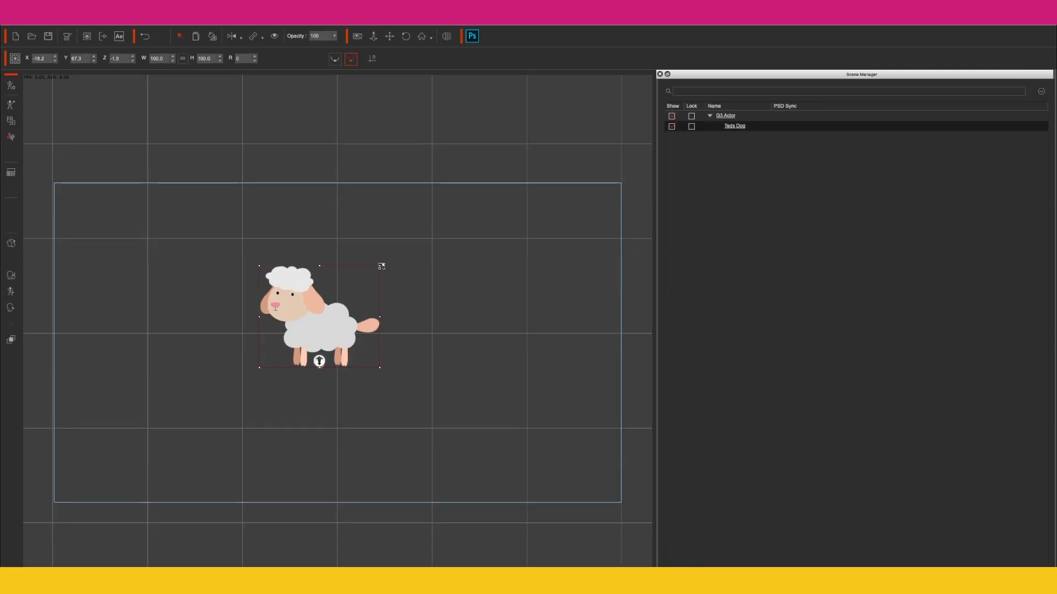
drag(390, 257, 412, 231)
drag(356, 312, 360, 351)
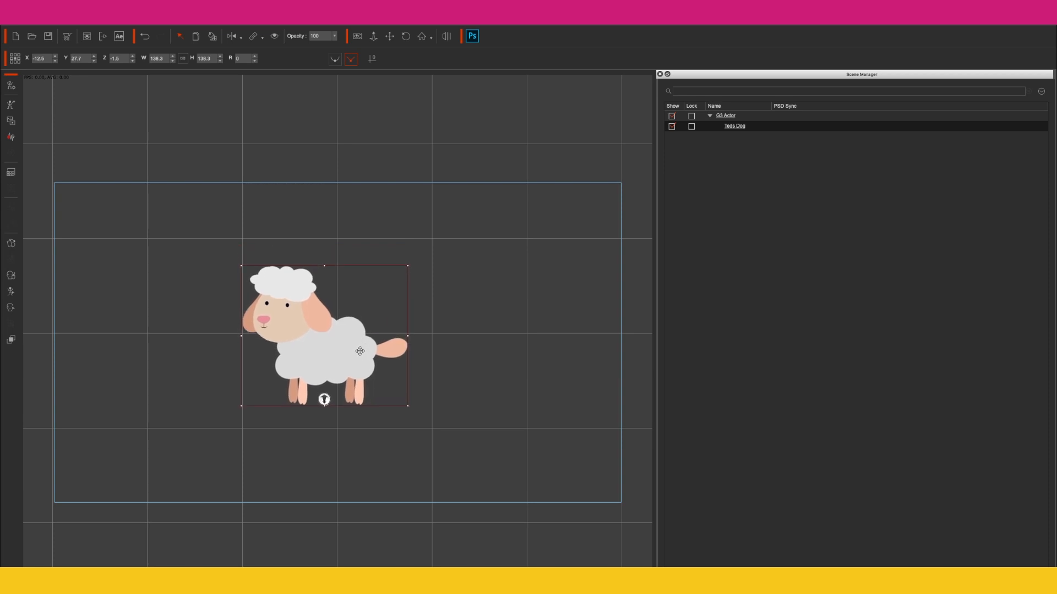
Step: Apply the Walk(1S) and Walk(2L) motions from the 2_G3 Animals Dog Move templates to the sheep
click(688, 572)
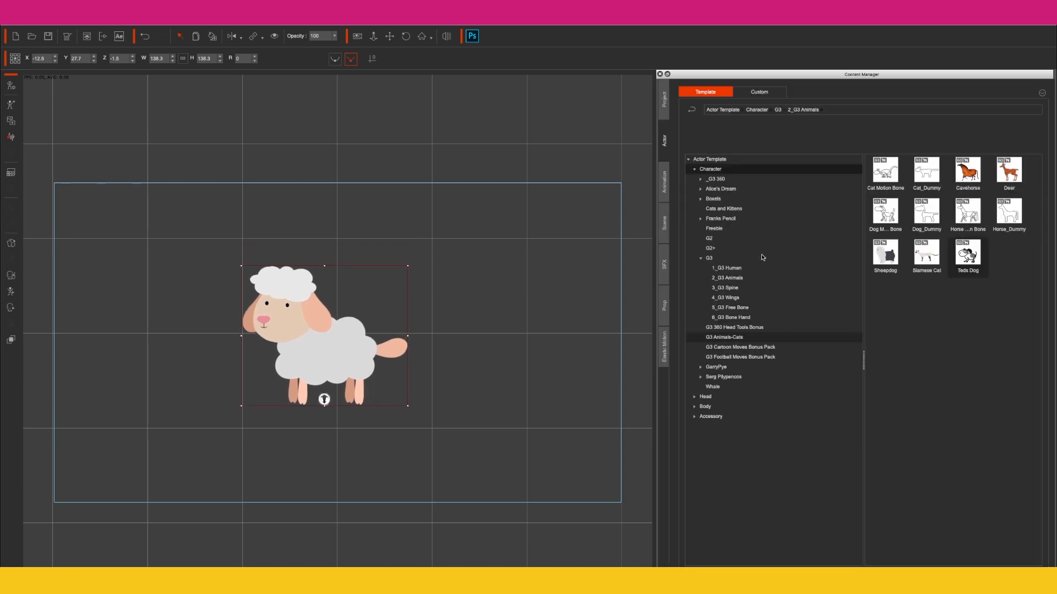
click(665, 190)
click(694, 170)
click(702, 190)
click(706, 209)
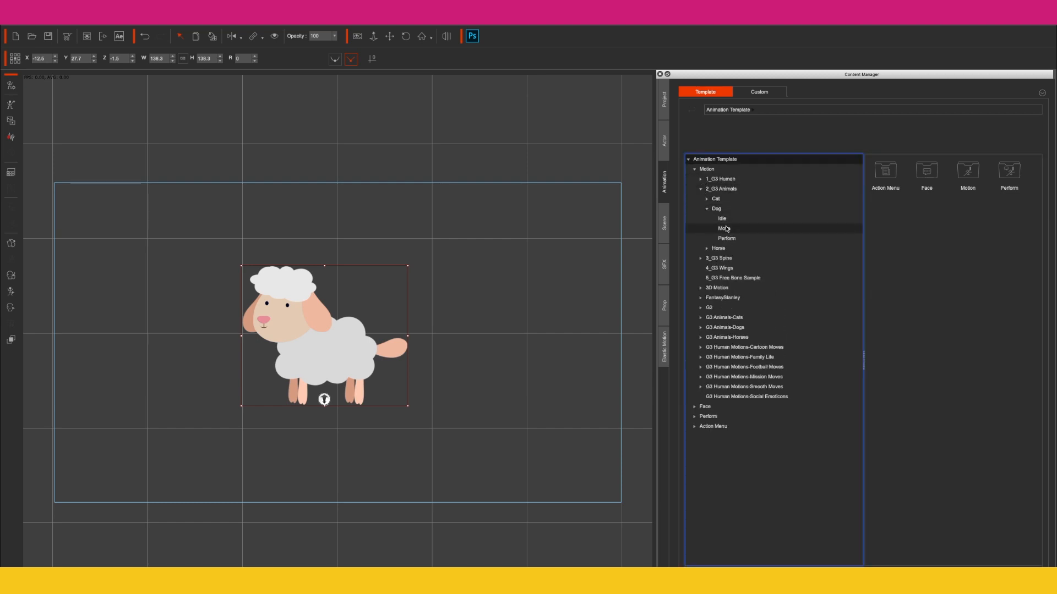
click(724, 228)
drag(1013, 172, 340, 347)
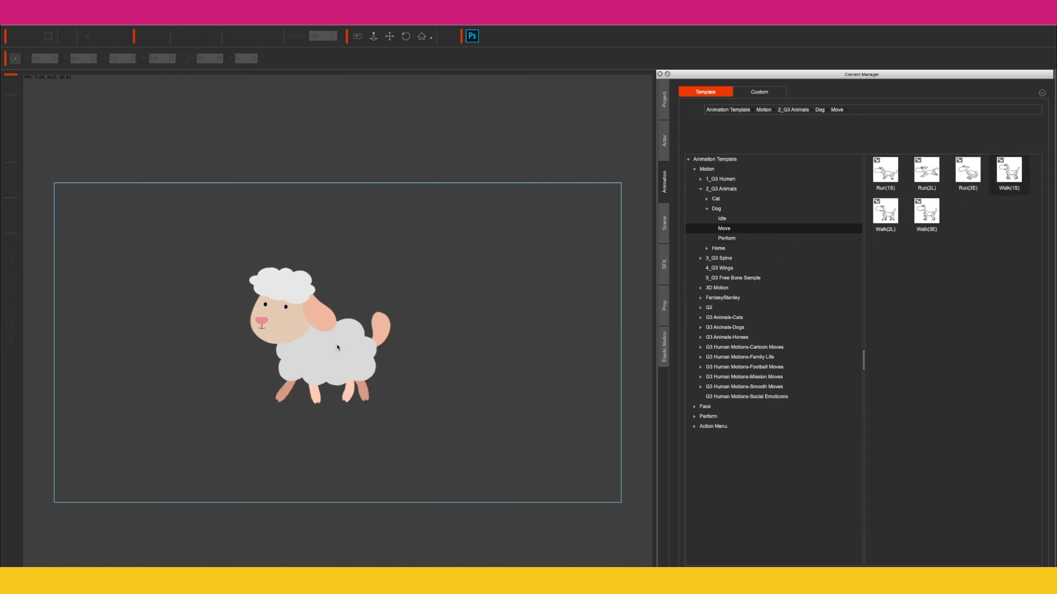
drag(887, 215, 341, 348)
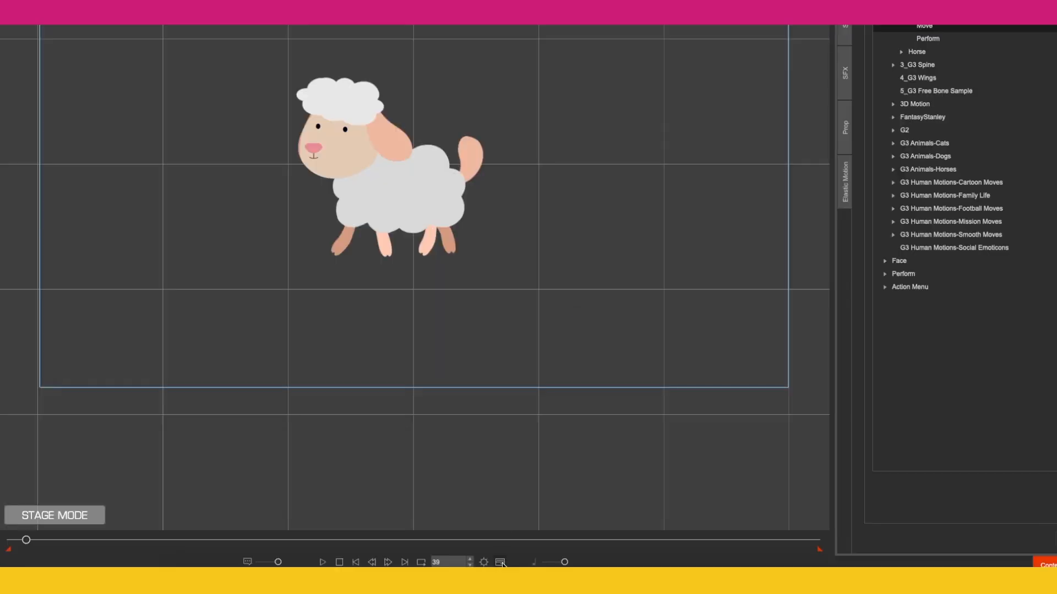
Step: Show the timeline, select the sheep and display its Motion track
click(501, 562)
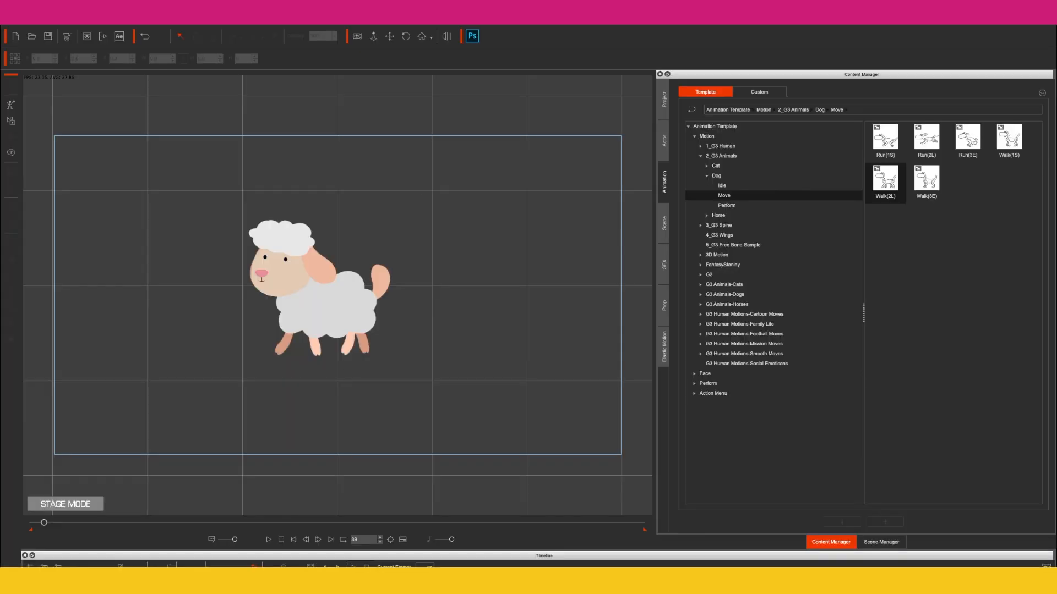
click(324, 311)
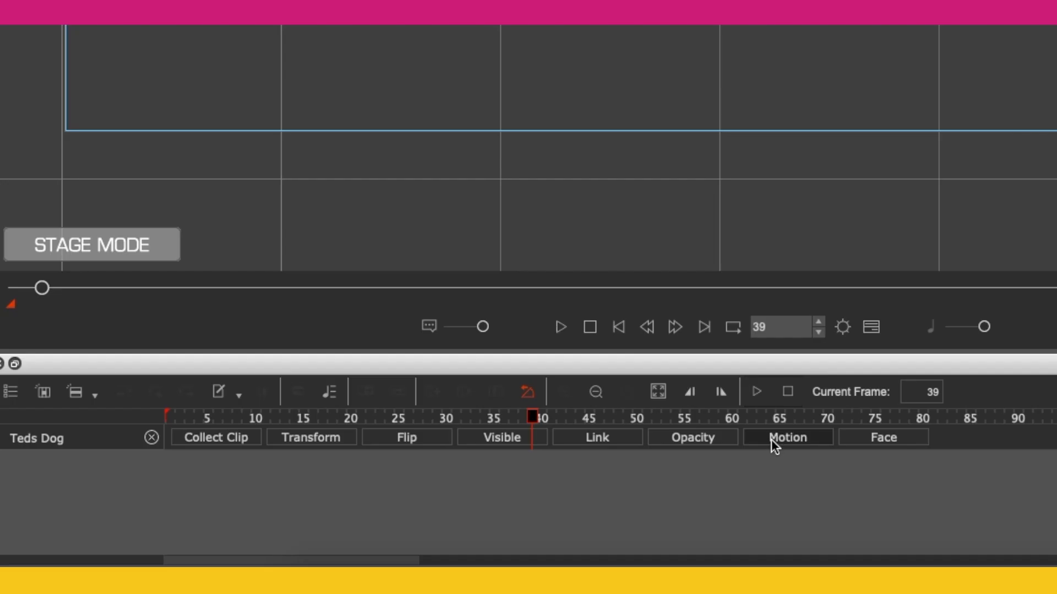
click(780, 435)
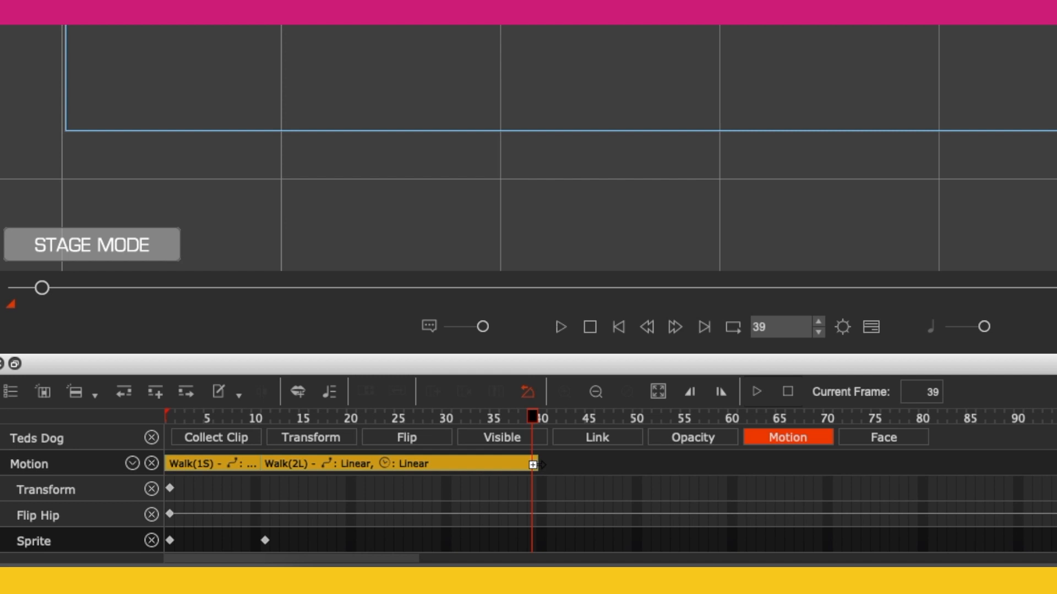
Step: Extend the sheep's Walk(2L) clip further along the Motion track and finish the walk with the Walk(3E) motion
drag(532, 465, 1054, 465)
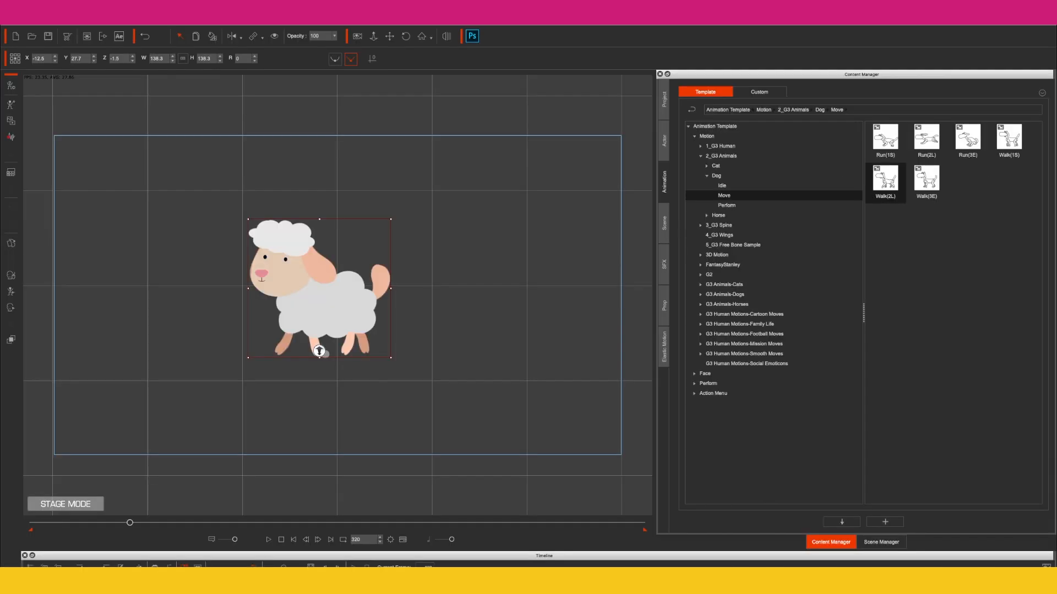
drag(926, 179, 348, 297)
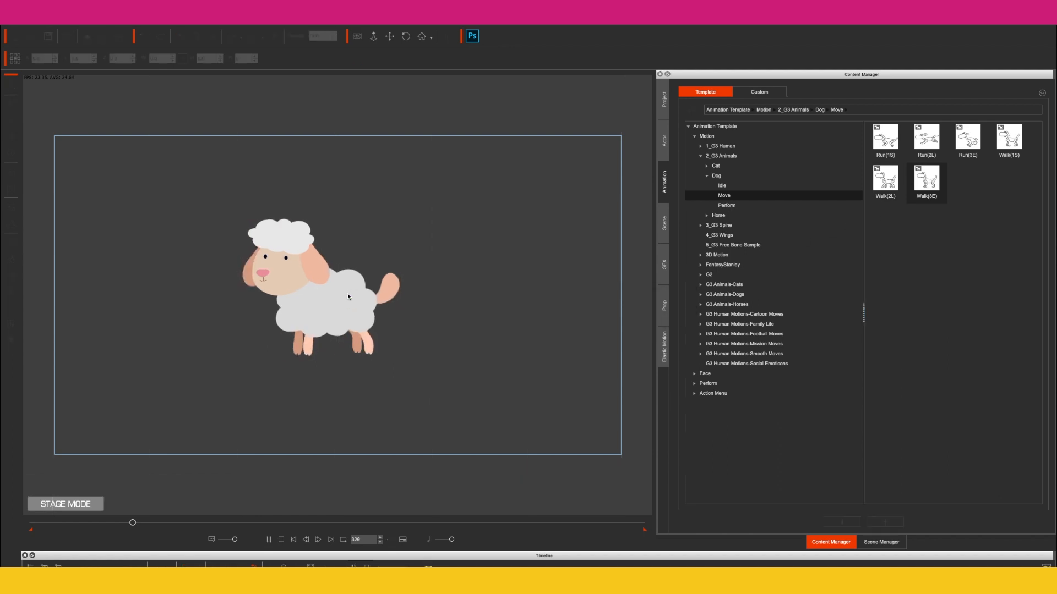
click(294, 541)
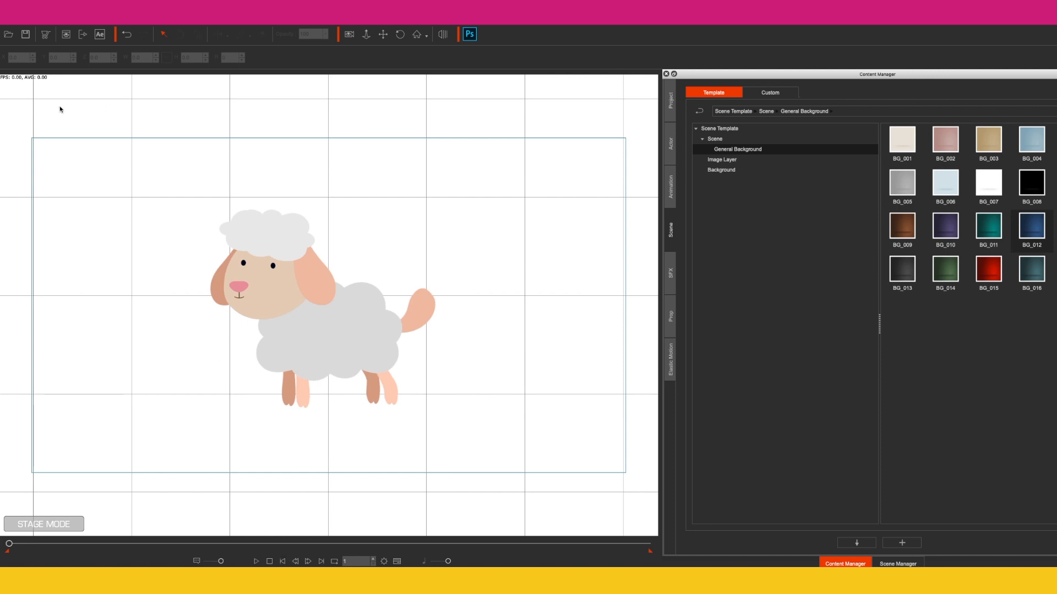
Step: Import Bg.png from the Sheep for tutorial folder as the scene's background
click(1, 132)
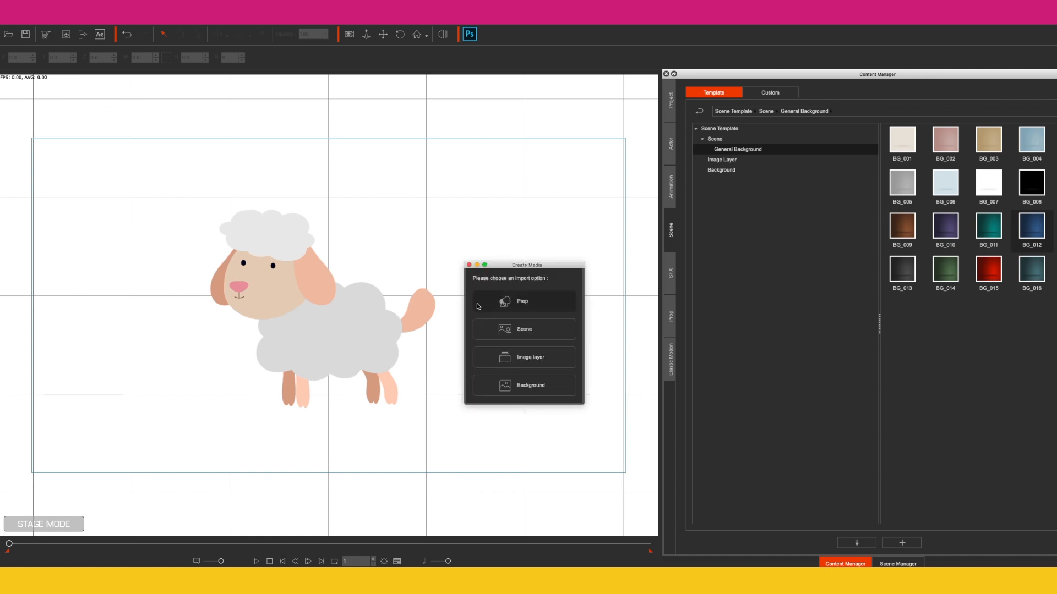
click(508, 387)
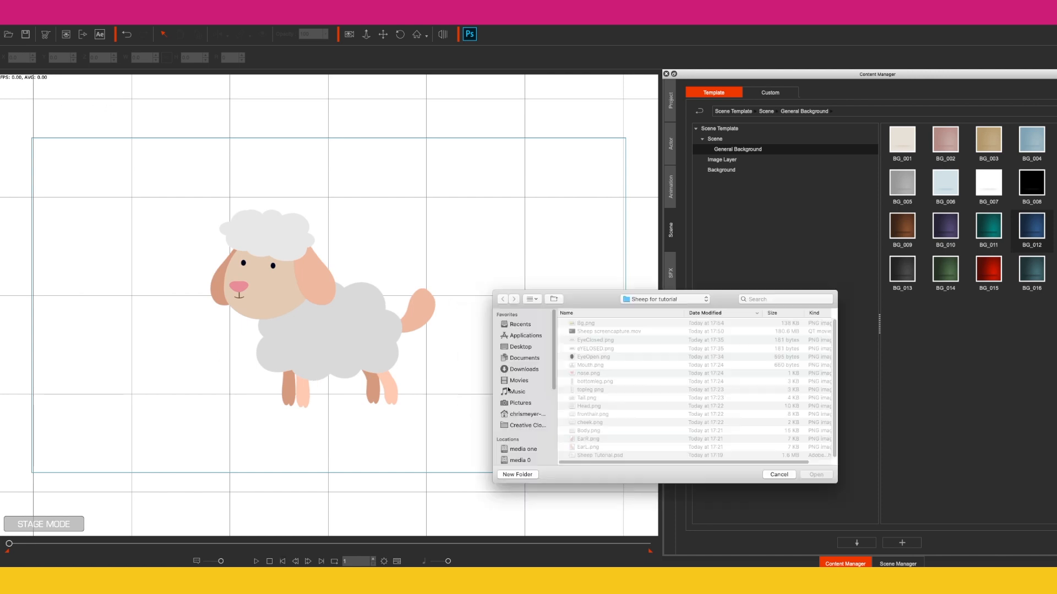
double_click(592, 323)
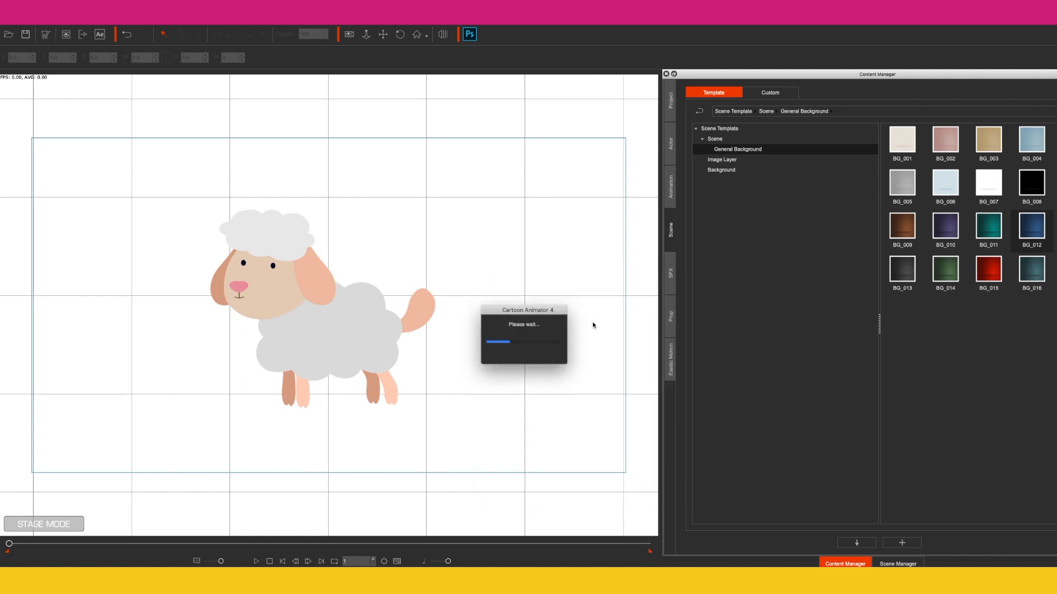
Step: Scale the sheep to about 186 in width and height, move it slightly lower on the grass, and preview the walk animation
click(352, 324)
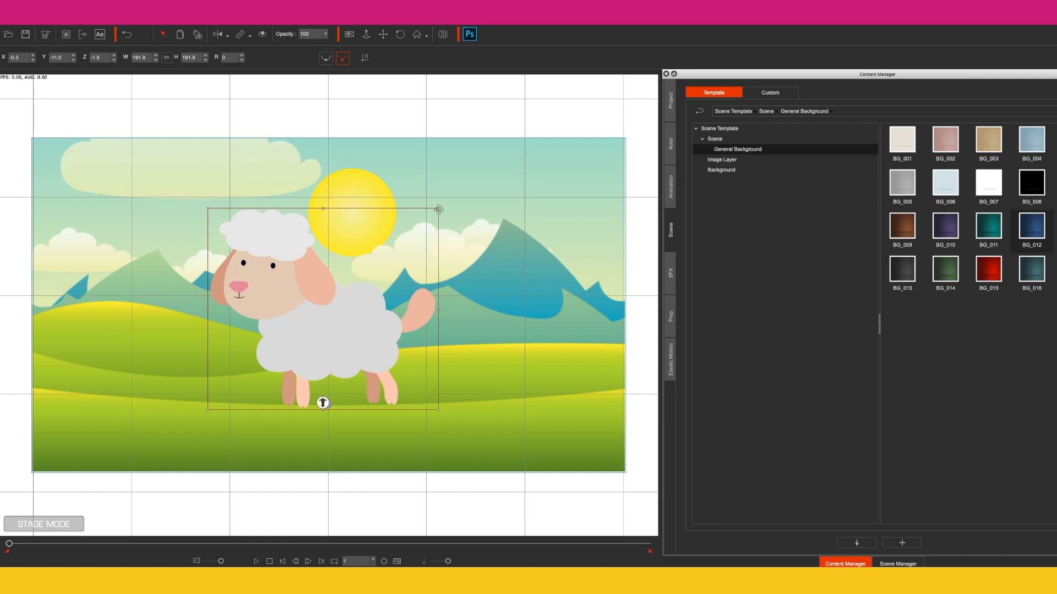
drag(440, 209, 434, 221)
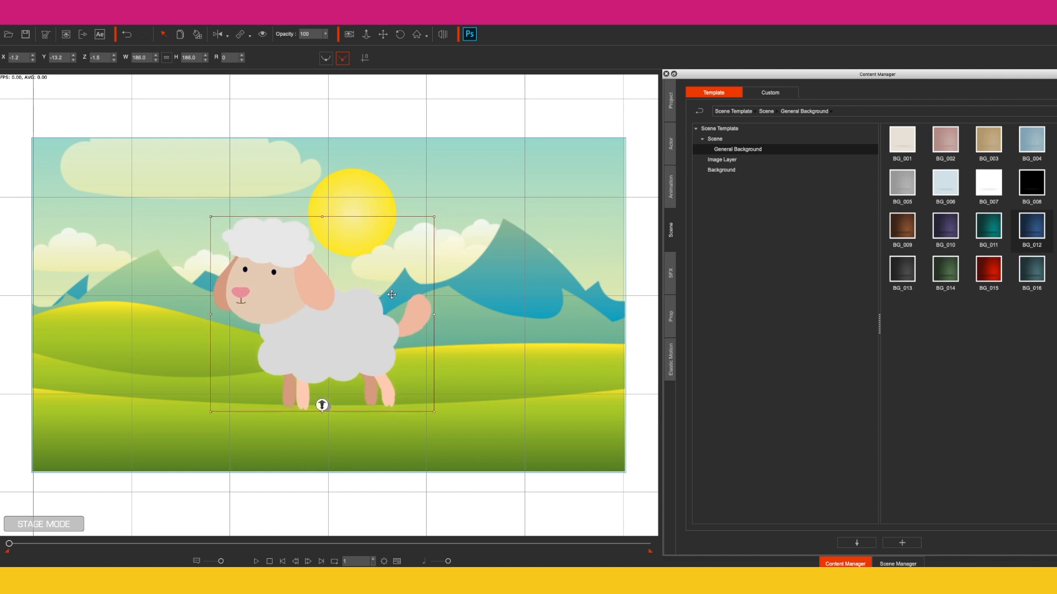
click(256, 561)
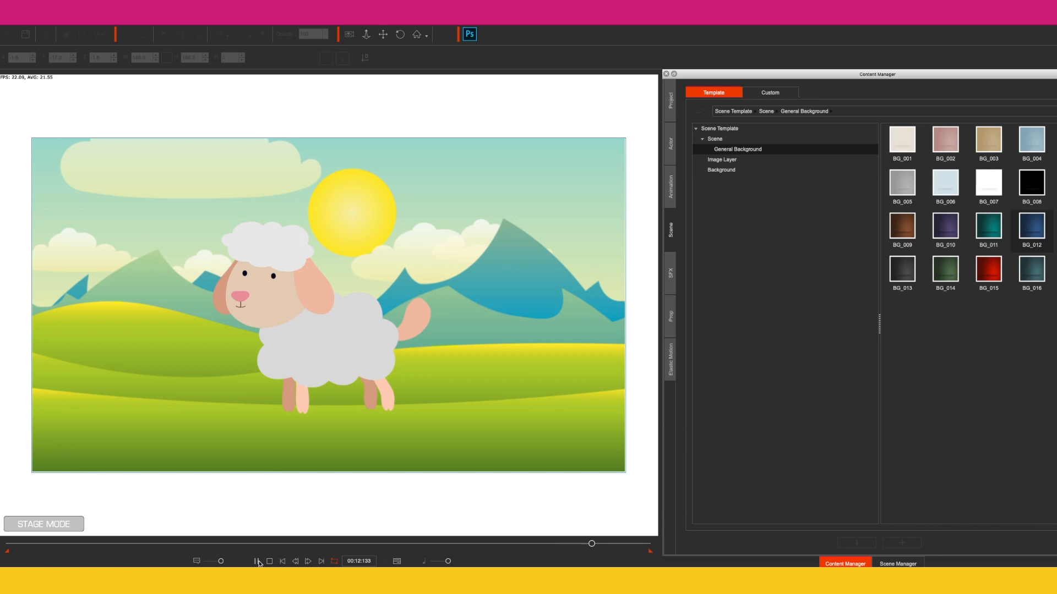
click(257, 562)
Step: Render the full scene at HD 1080p (1920x1080) and 30 fps, saving the output in the Sheep for tutorial folder
click(216, 34)
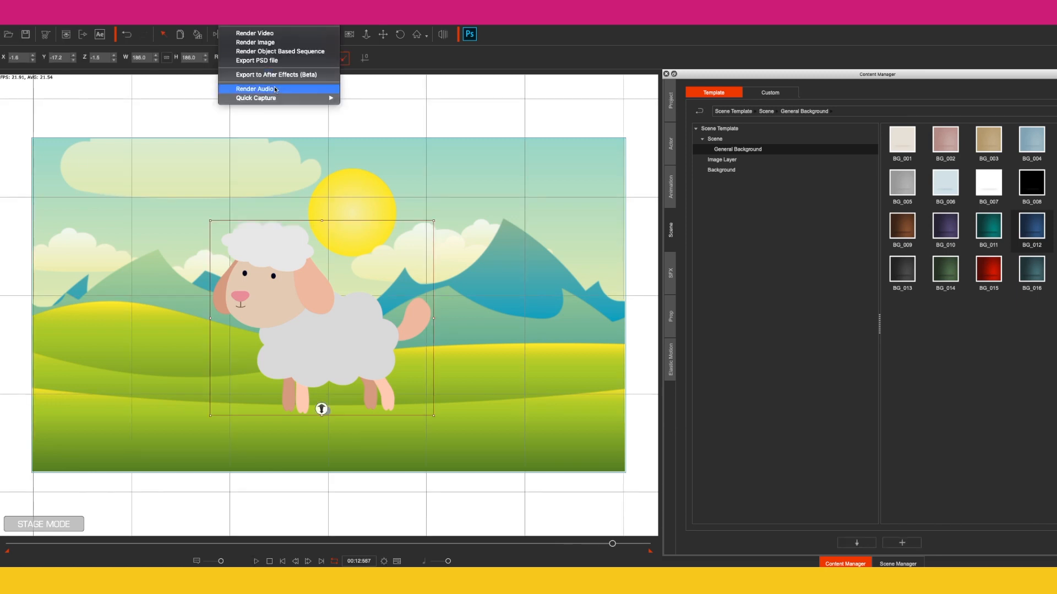
click(280, 44)
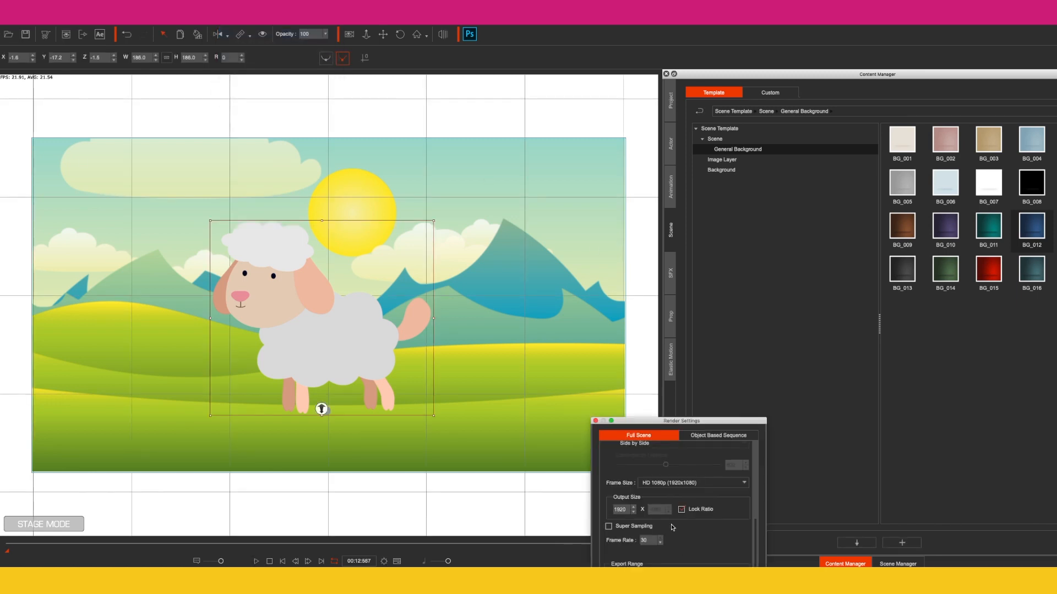
key(Return)
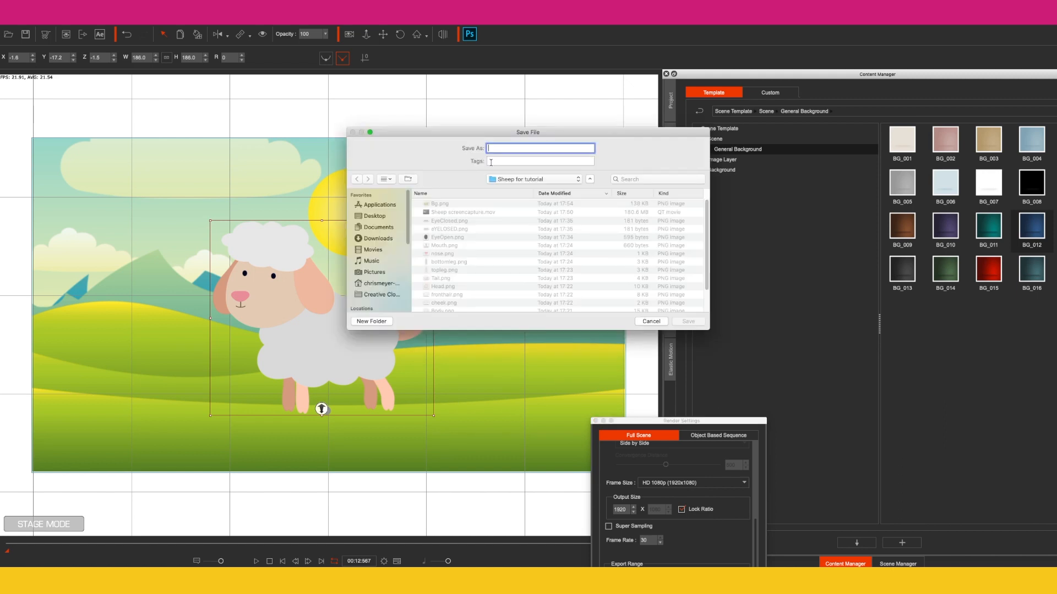
key(Return)
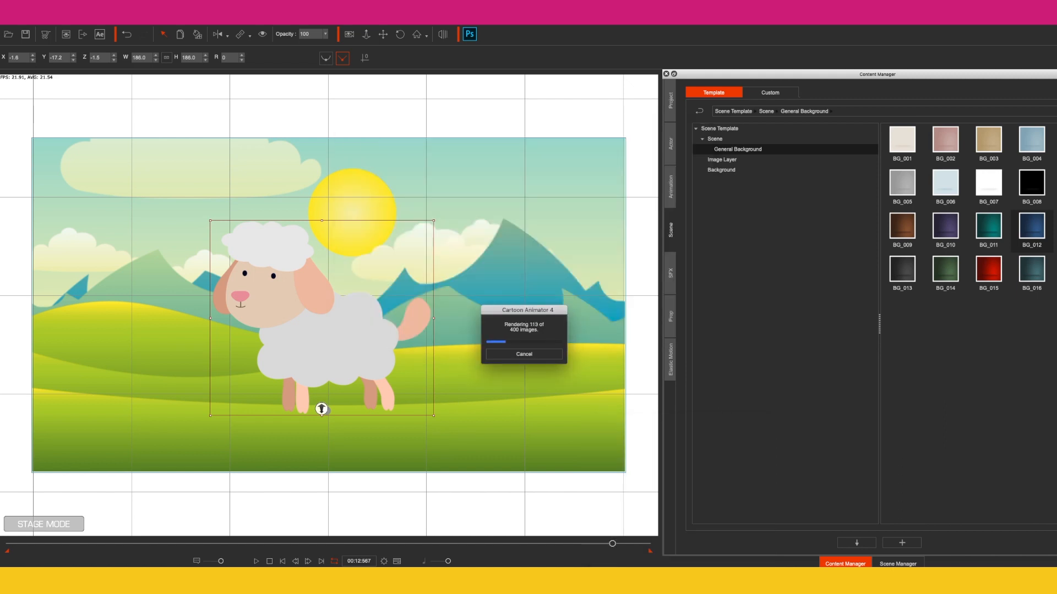